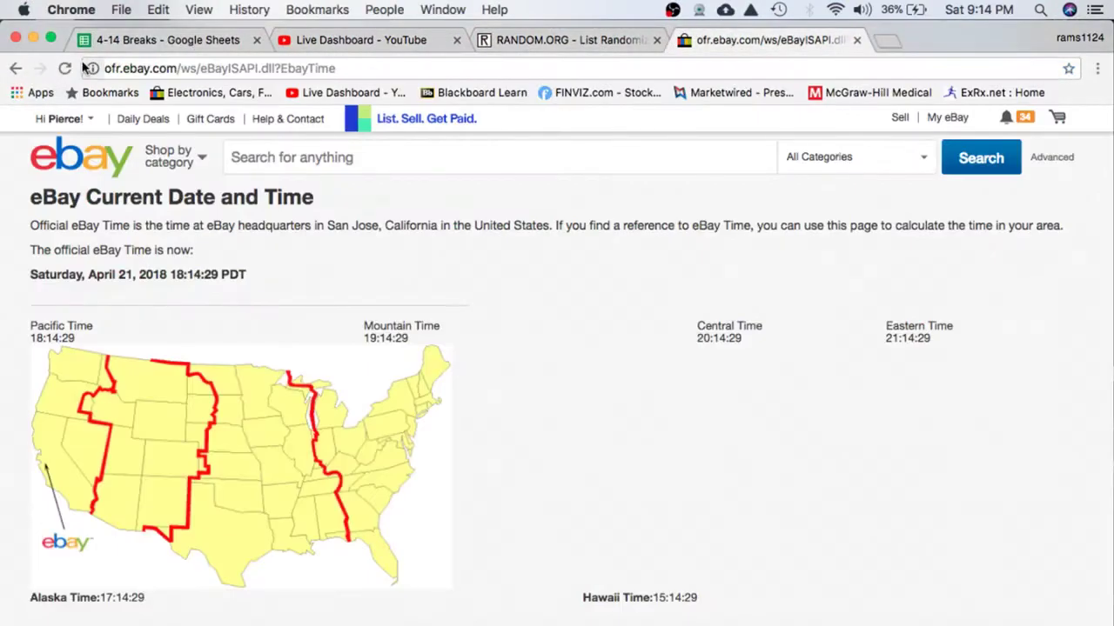
# Step: Refresh the eBay official time page until it reads 18:14:56 PDT, April 21, 2018
pyautogui.click(68, 68)
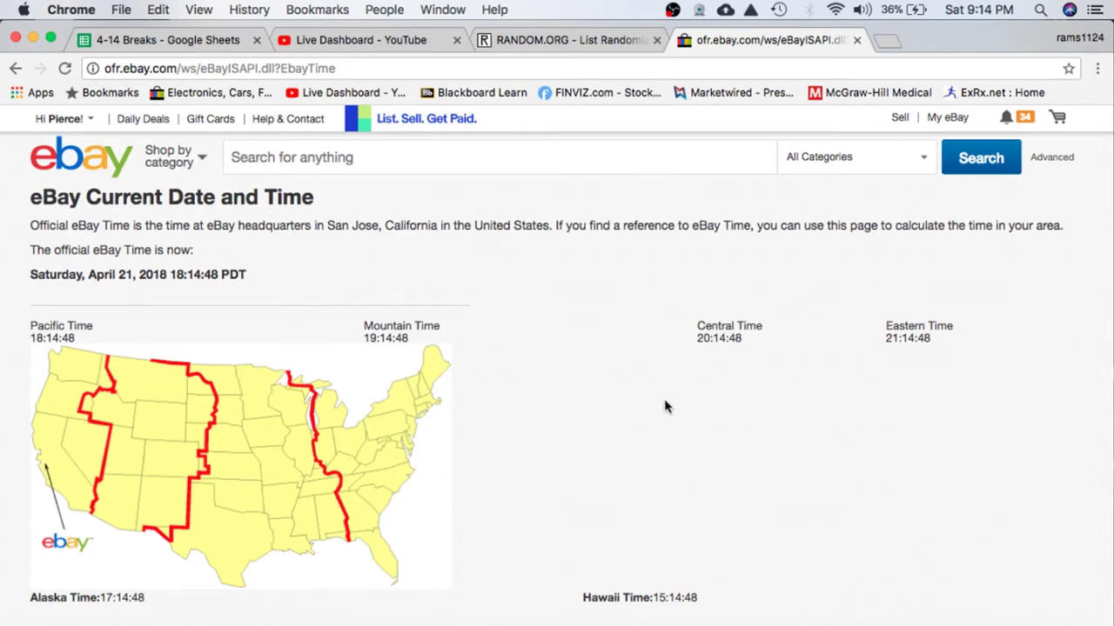
pyautogui.click(64, 68)
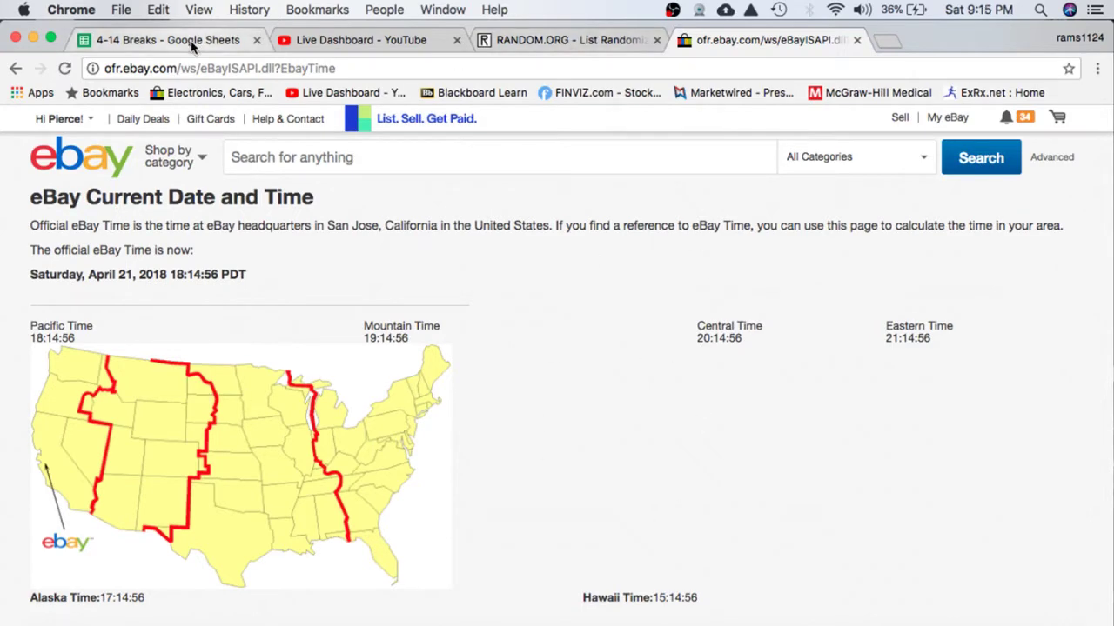
# Step: Bring the 4-14 Breaks spreadsheet forward and show its division buyers sheet
pyautogui.moveTo(193, 45); pyautogui.dragTo(347, 52)
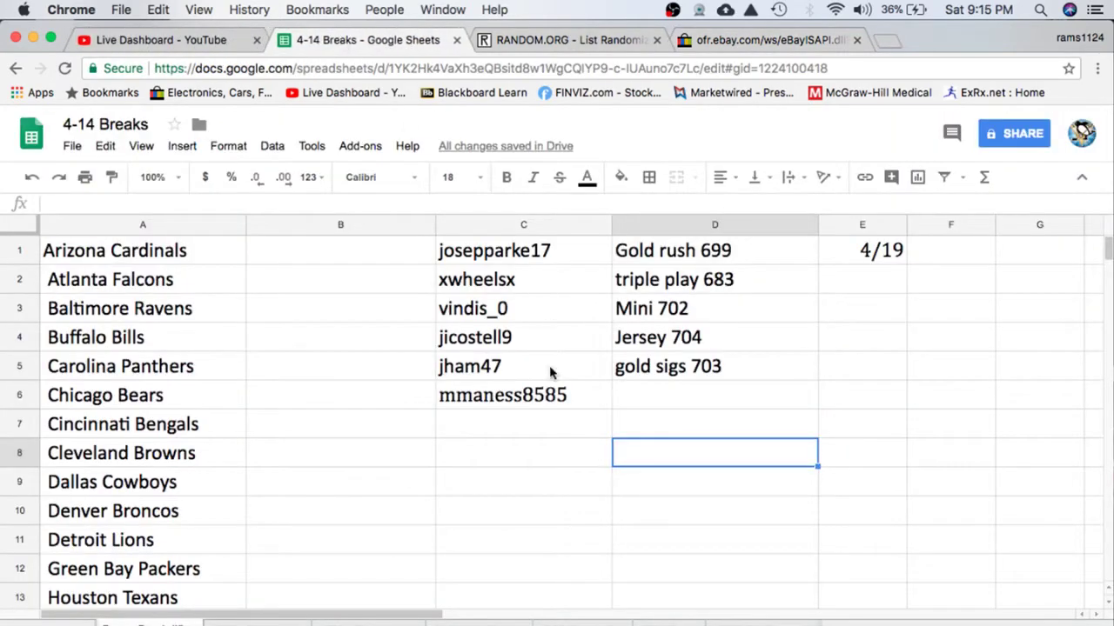
pyautogui.click(257, 623)
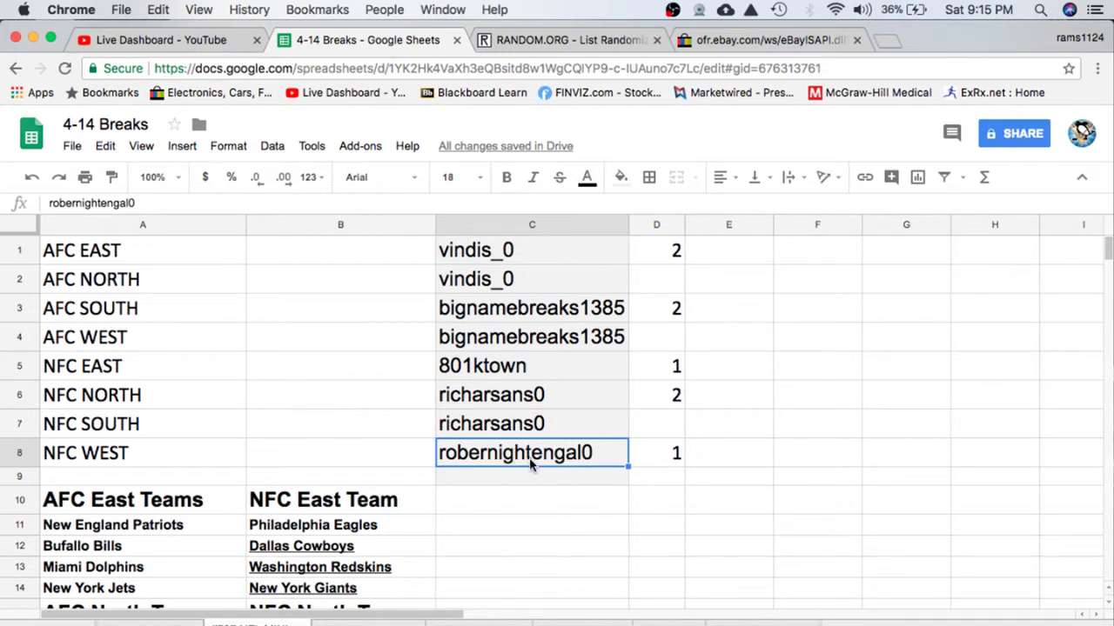
pyautogui.click(662, 467)
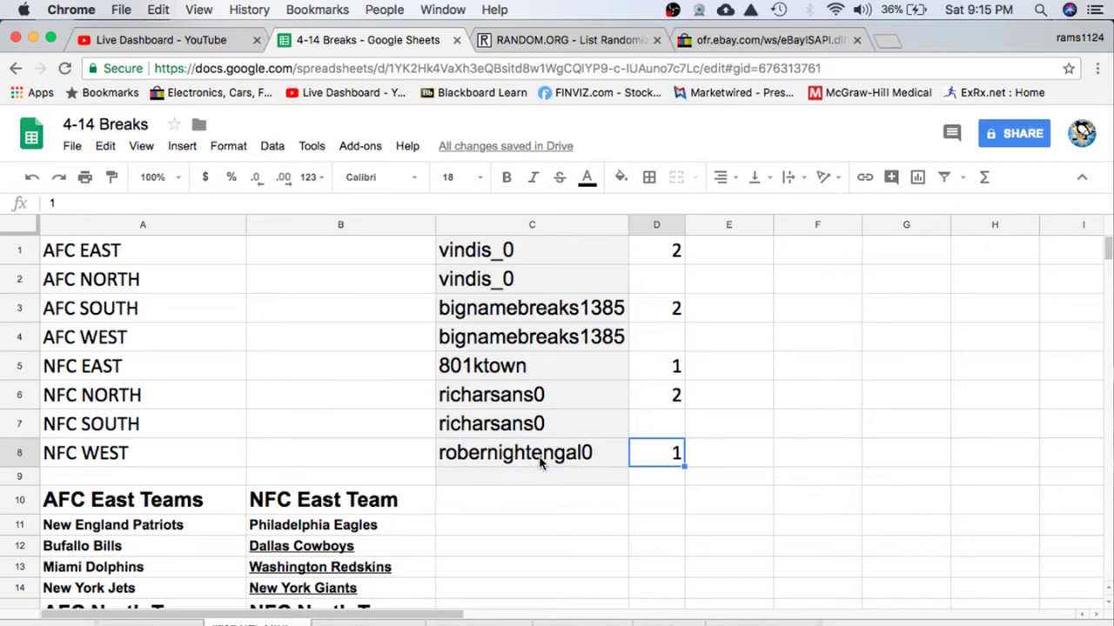
pyautogui.click(541, 478)
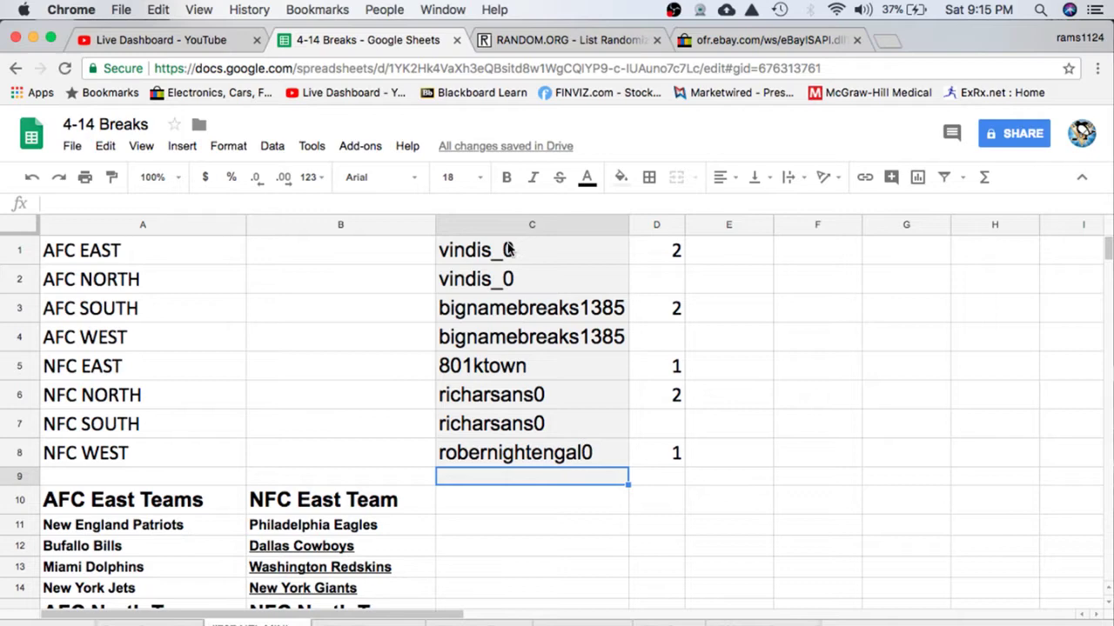
# Step: Select the eight buyer names in C1:C8
pyautogui.scroll(-1, 341, 491)
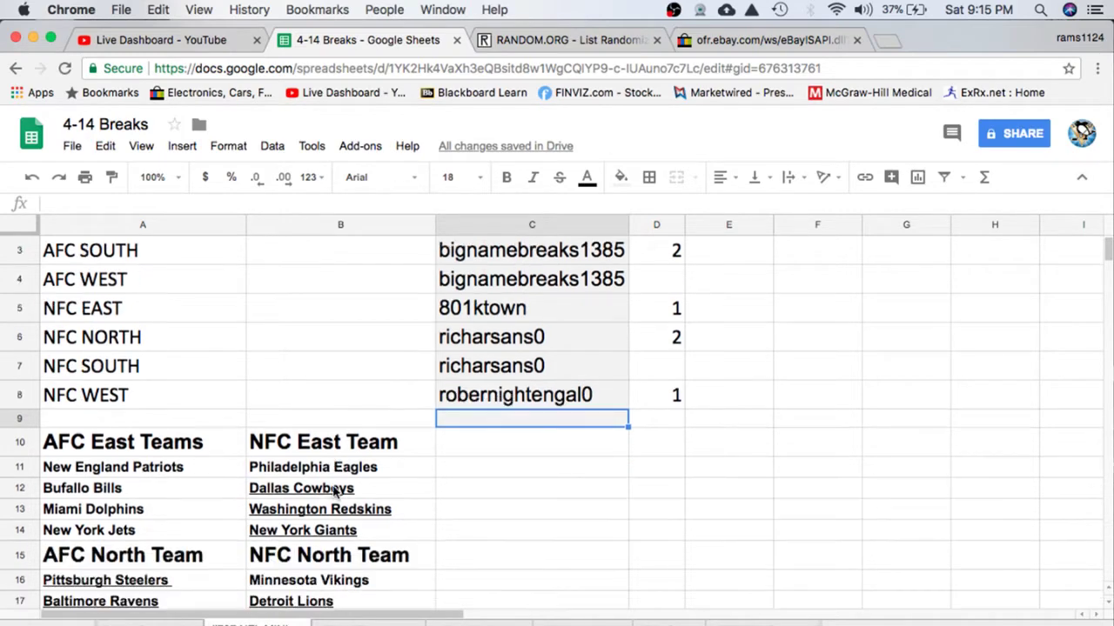
pyautogui.scroll(-5, 215, 455)
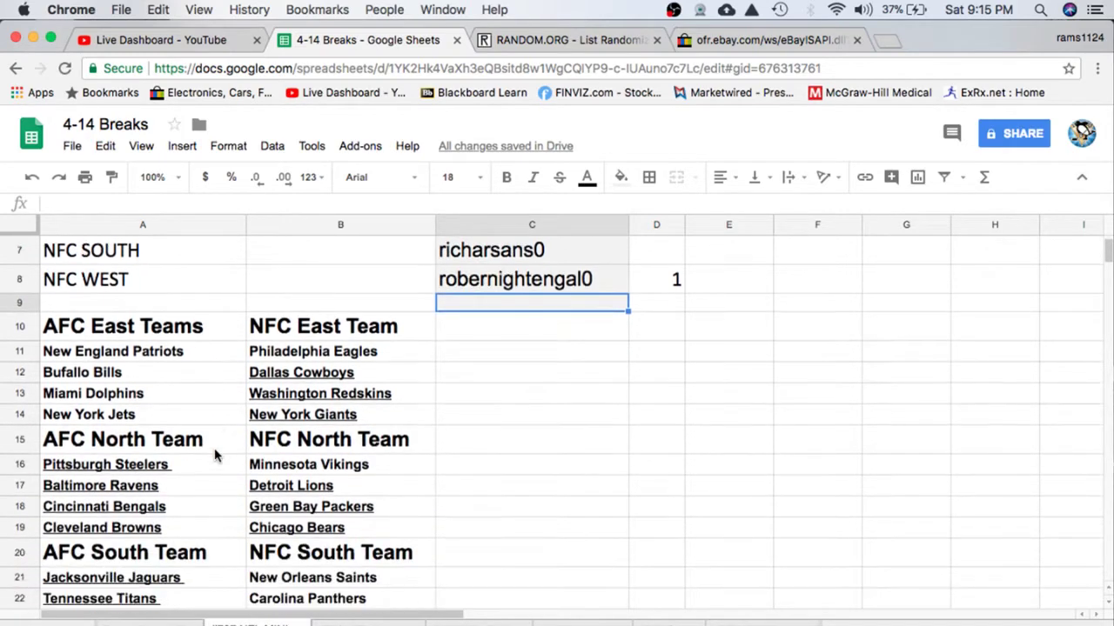
pyautogui.scroll(-1, 300, 471)
pyautogui.scroll(7, 391, 409)
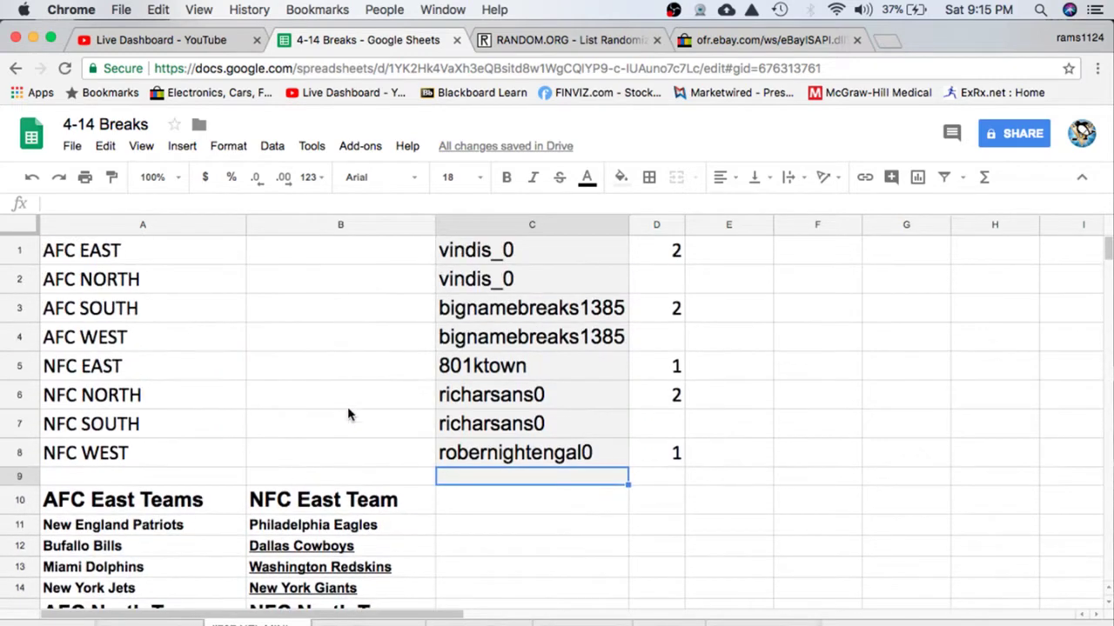
pyautogui.moveTo(475, 247); pyautogui.dragTo(473, 453)
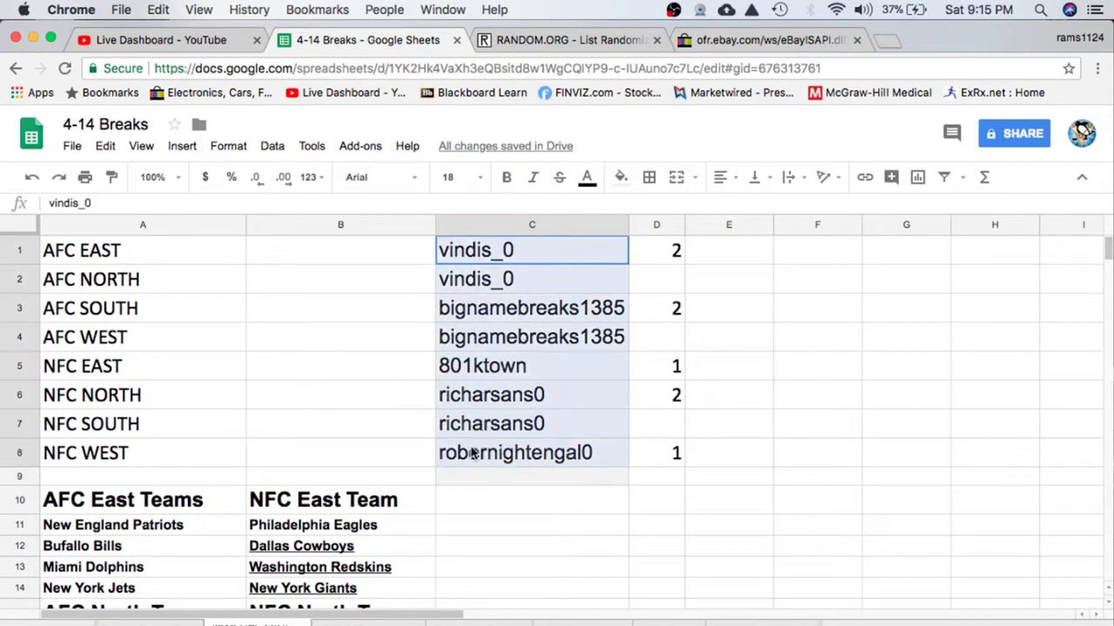
# Step: Copy the buyer names and paste them into the RANDOM.ORG List Randomizer box
pyautogui.press('super+c')
pyautogui.click(545, 40)
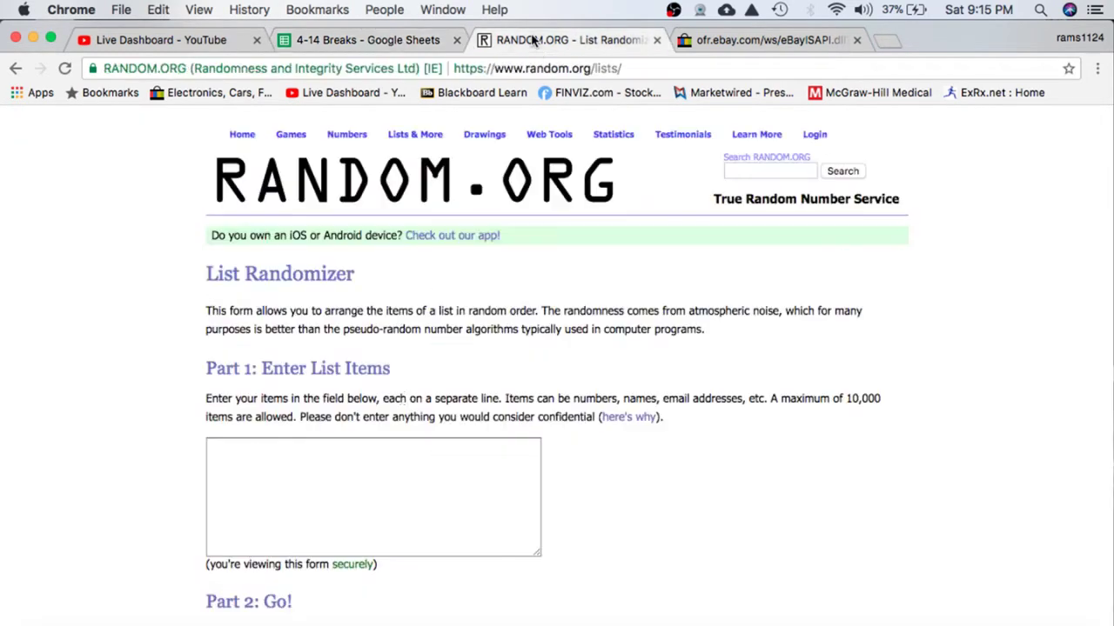
pyautogui.click(346, 455)
pyautogui.press('super+v')
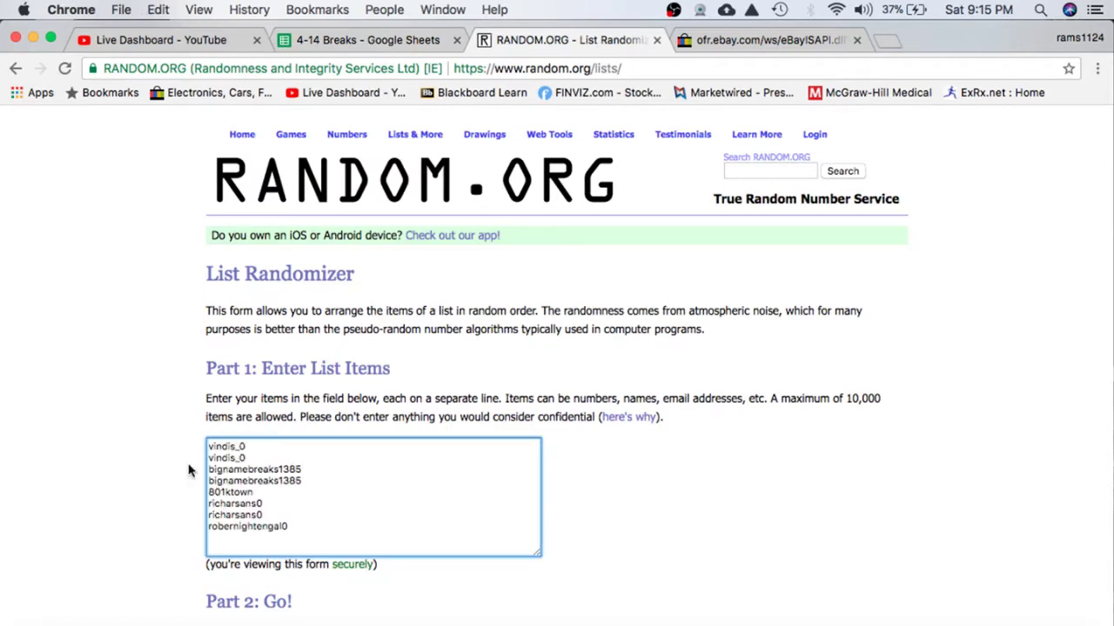
# Step: Randomize the list five times and copy the final order, starting with vindis_0
pyautogui.scroll(-3, 200, 487)
pyautogui.click(217, 543)
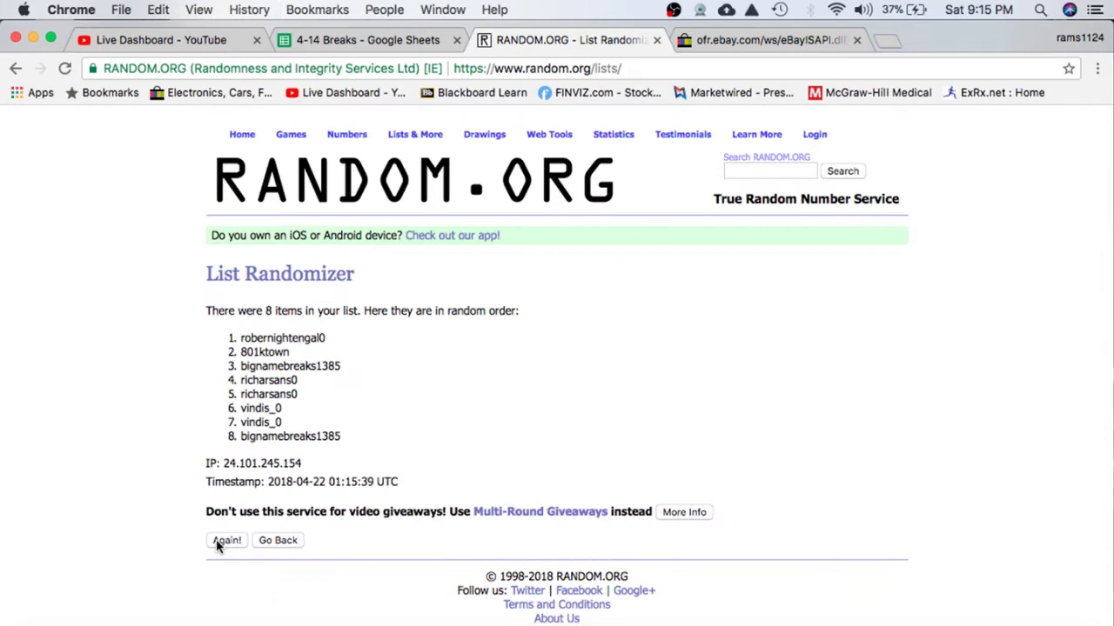
pyautogui.click(225, 540)
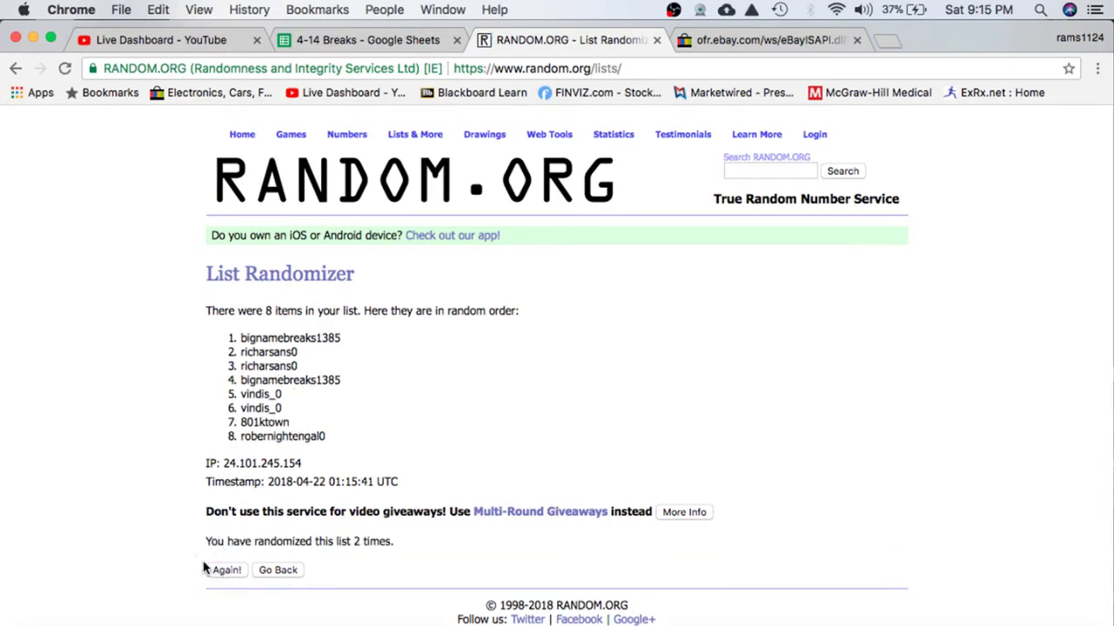
pyautogui.click(219, 570)
pyautogui.click(229, 546)
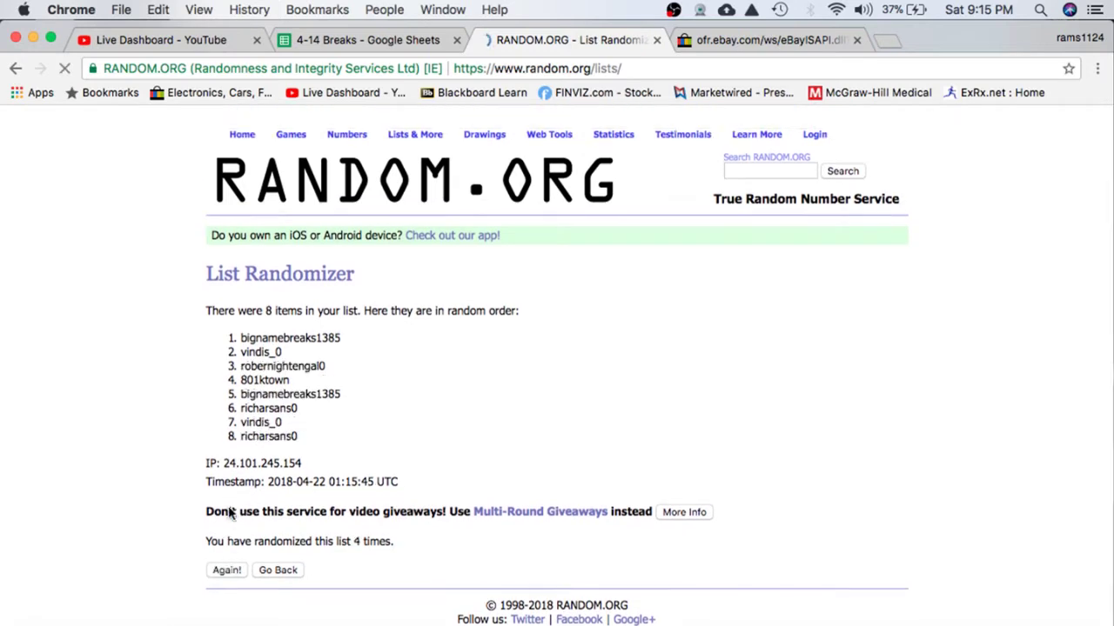
pyautogui.click(226, 543)
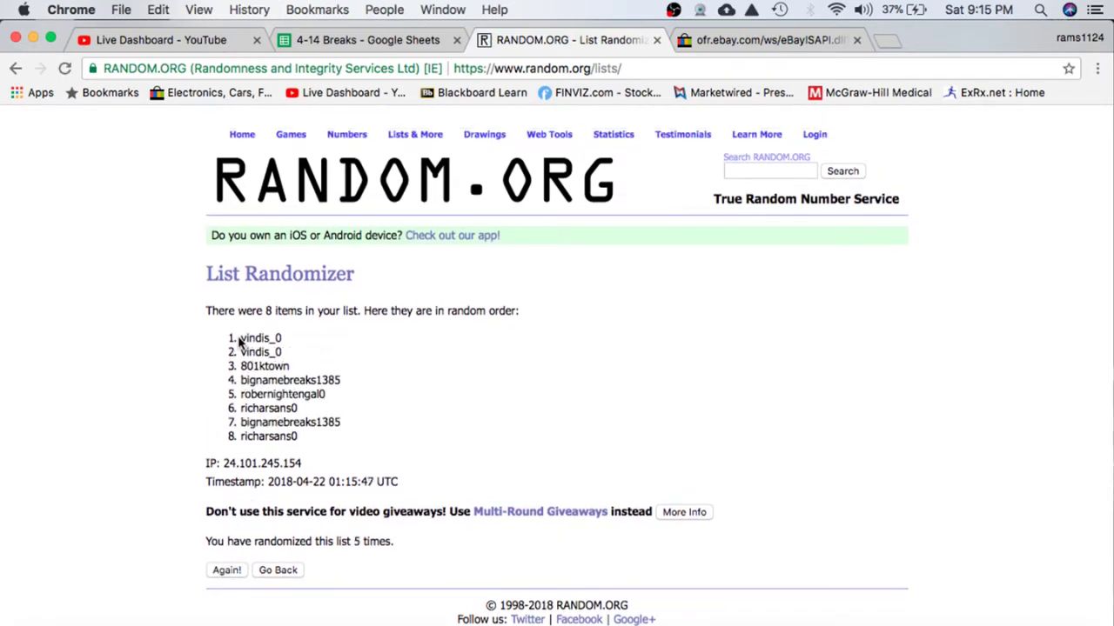
pyautogui.moveTo(240, 341); pyautogui.dragTo(335, 437)
pyautogui.press('super+c')
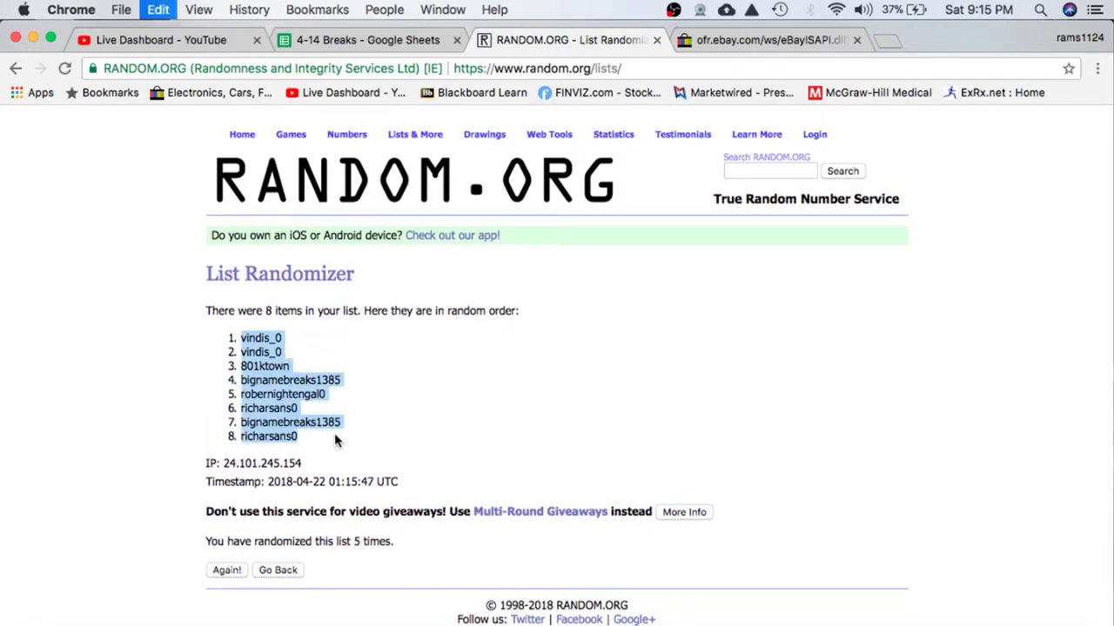
# Step: Paste the randomized names into B1:B8 and set them to font size 18
pyautogui.click(367, 40)
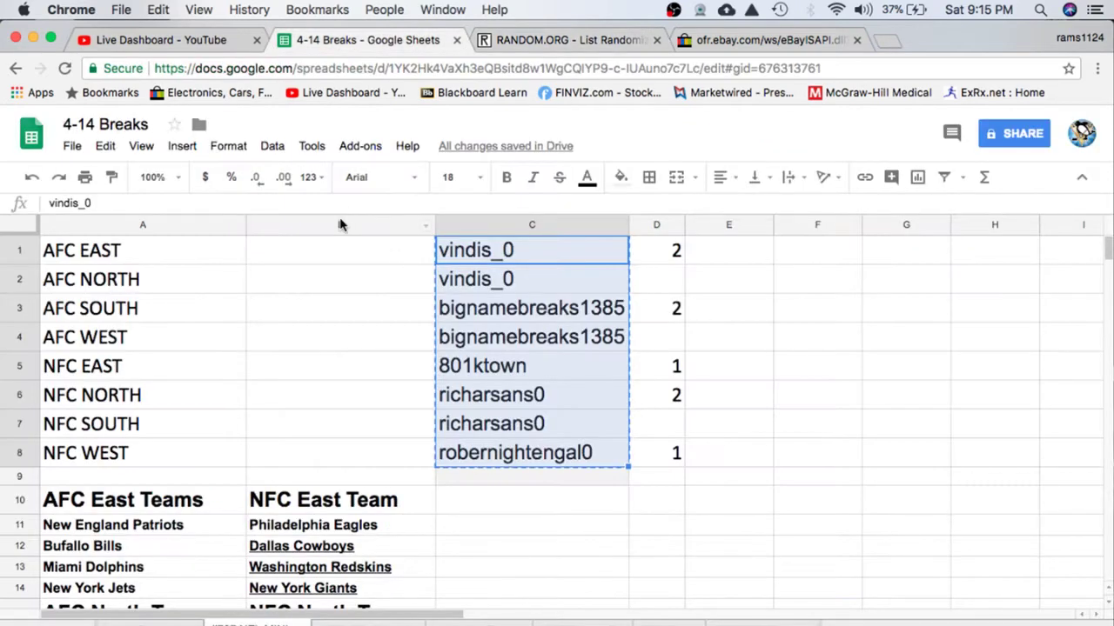
pyautogui.moveTo(315, 250); pyautogui.dragTo(306, 411)
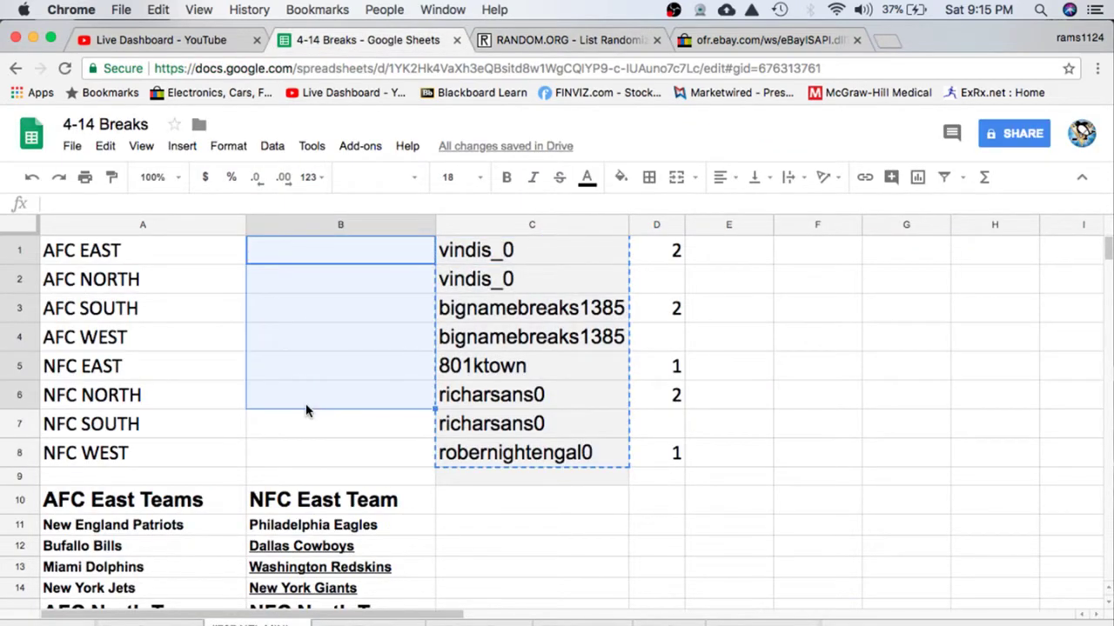
pyautogui.click(279, 274)
pyautogui.moveTo(279, 258); pyautogui.dragTo(281, 453)
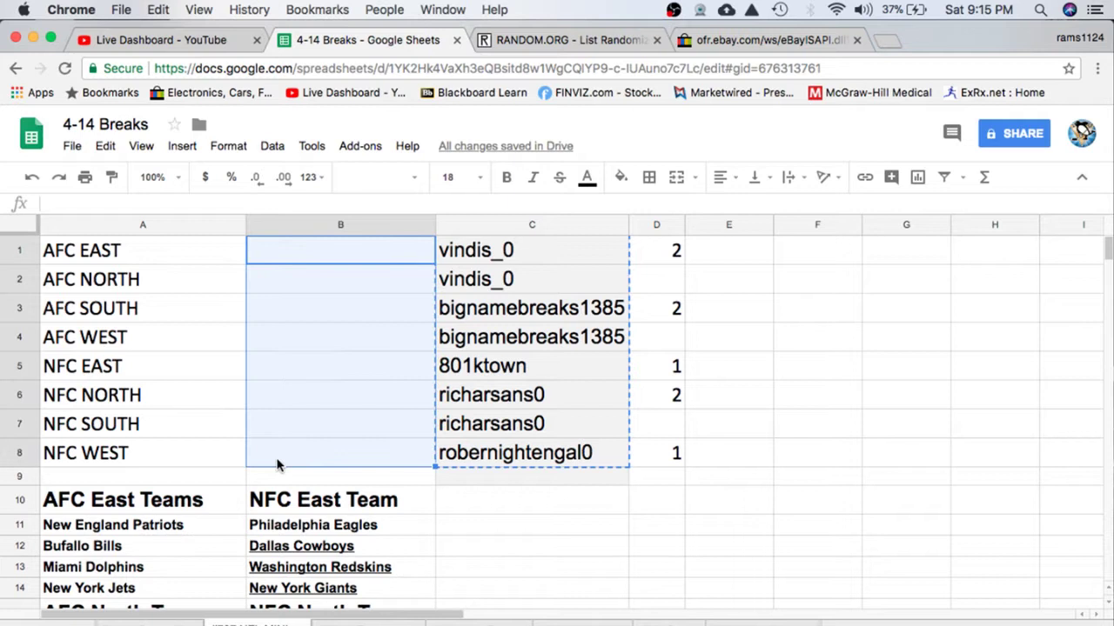
pyautogui.press('super+v')
pyautogui.click(471, 177)
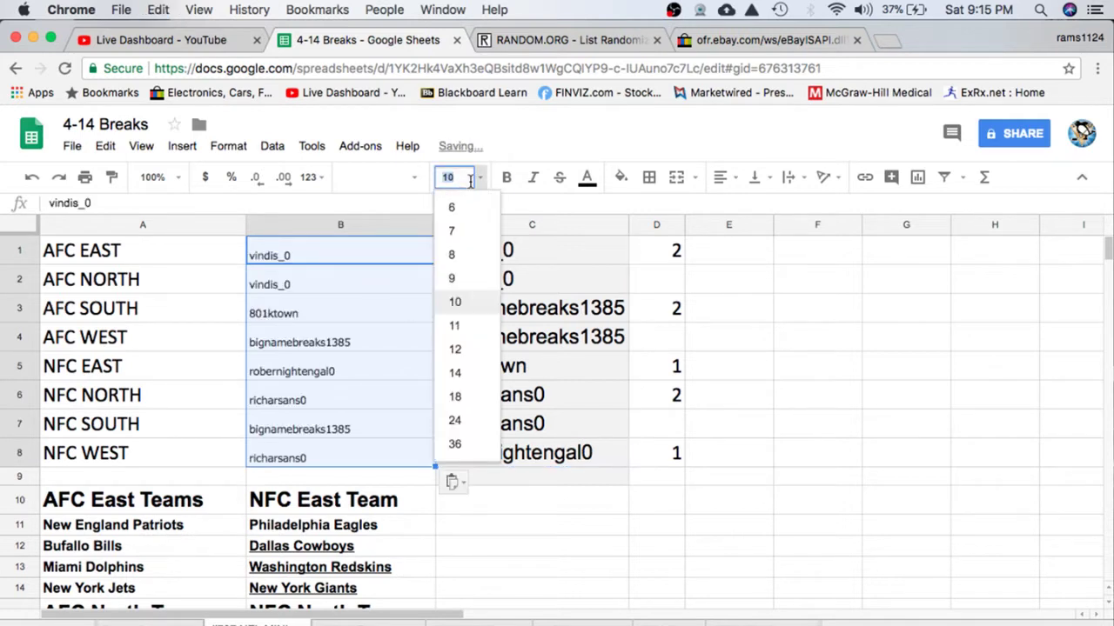
pyautogui.click(477, 396)
# Step: Review the pasted buyers from B1 down through the NFC South entry
pyautogui.click(298, 251)
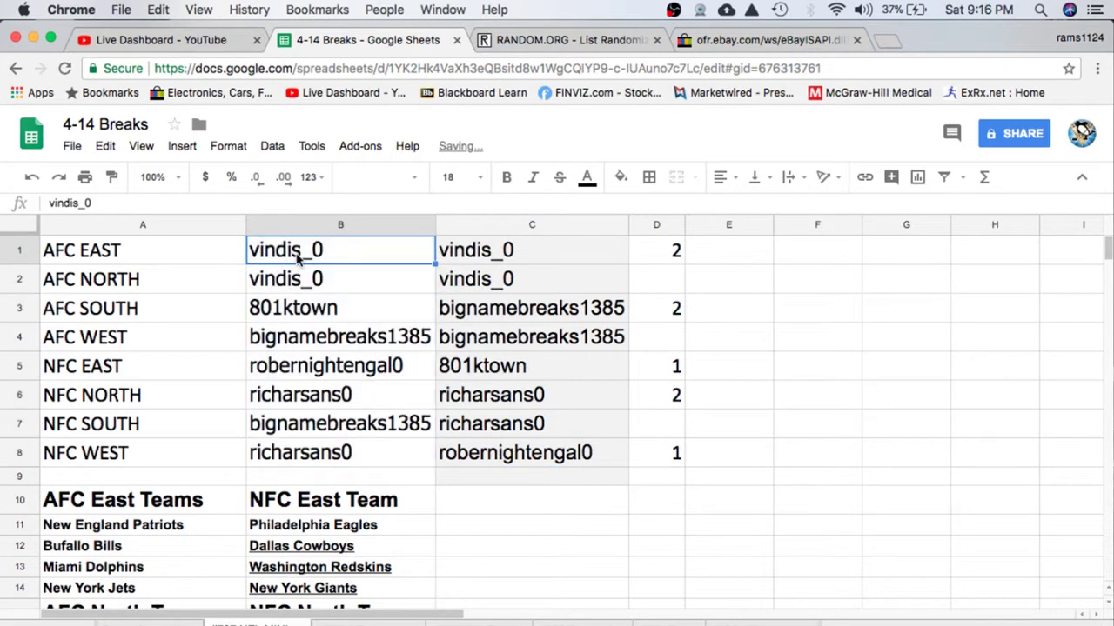
pyautogui.press('Down')
pyautogui.press('Down')
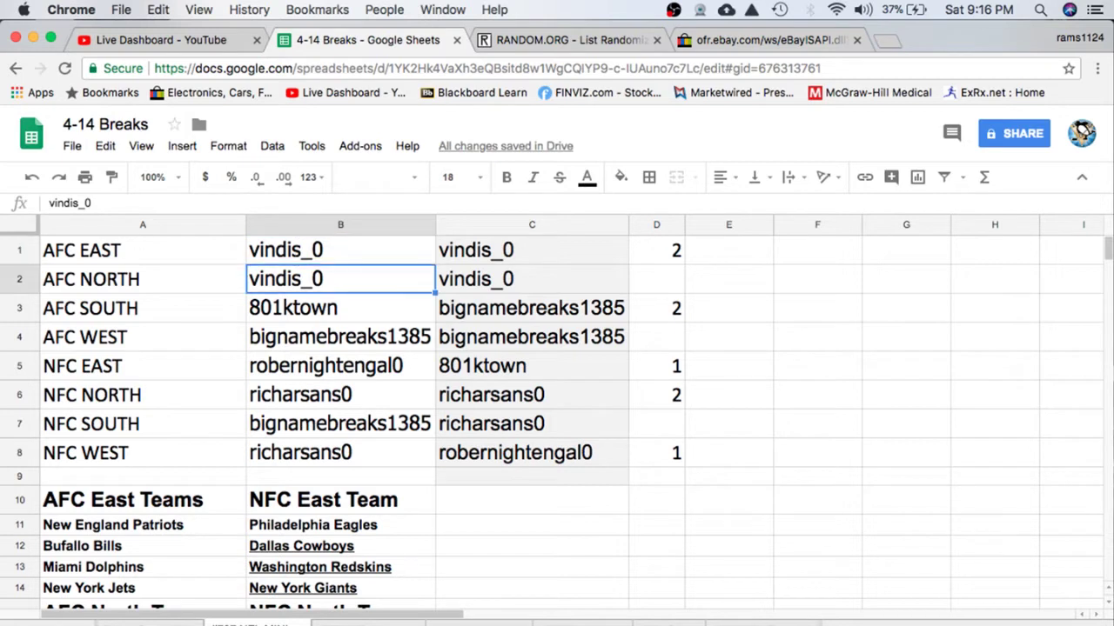
pyautogui.press('Down')
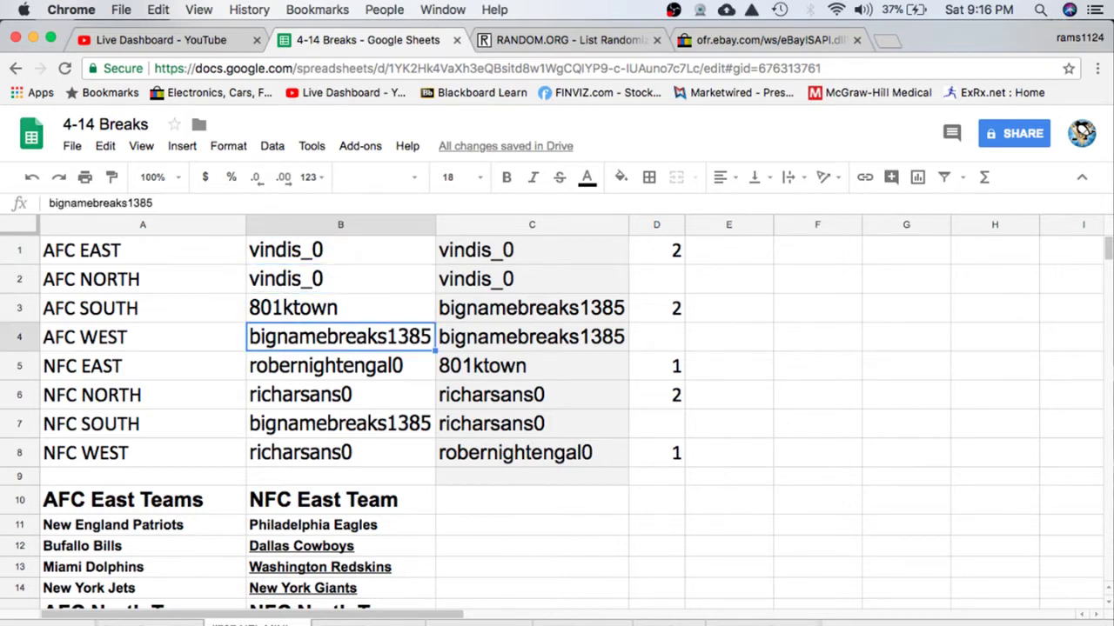
pyautogui.press('Down')
pyautogui.press('Down')
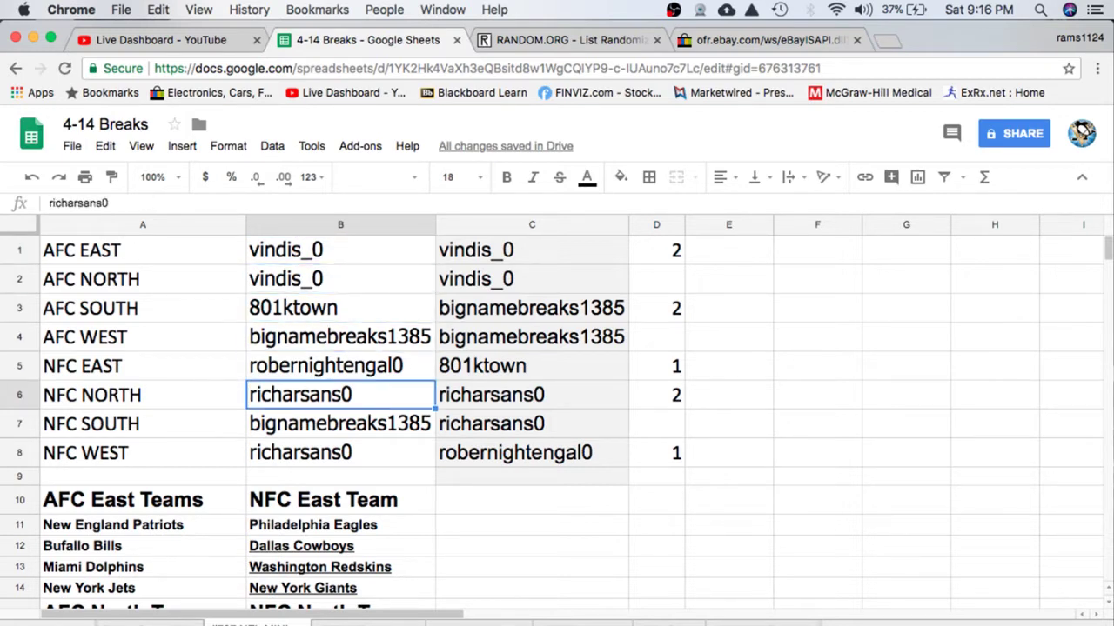
pyautogui.press('Down')
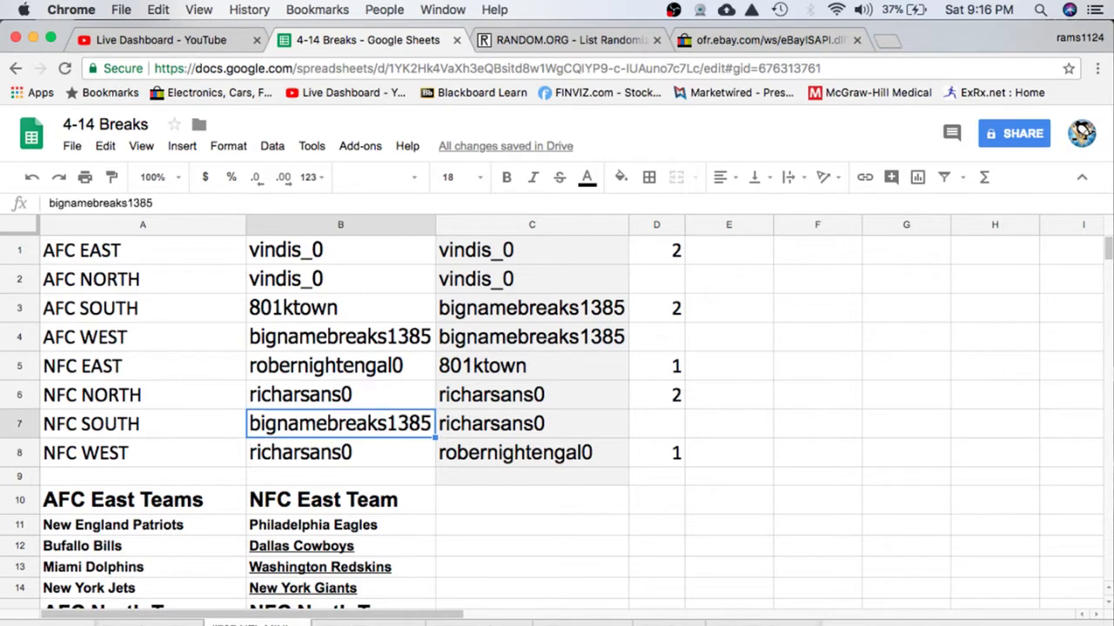
pyautogui.press('Down')
pyautogui.scroll(-2, 252, 366)
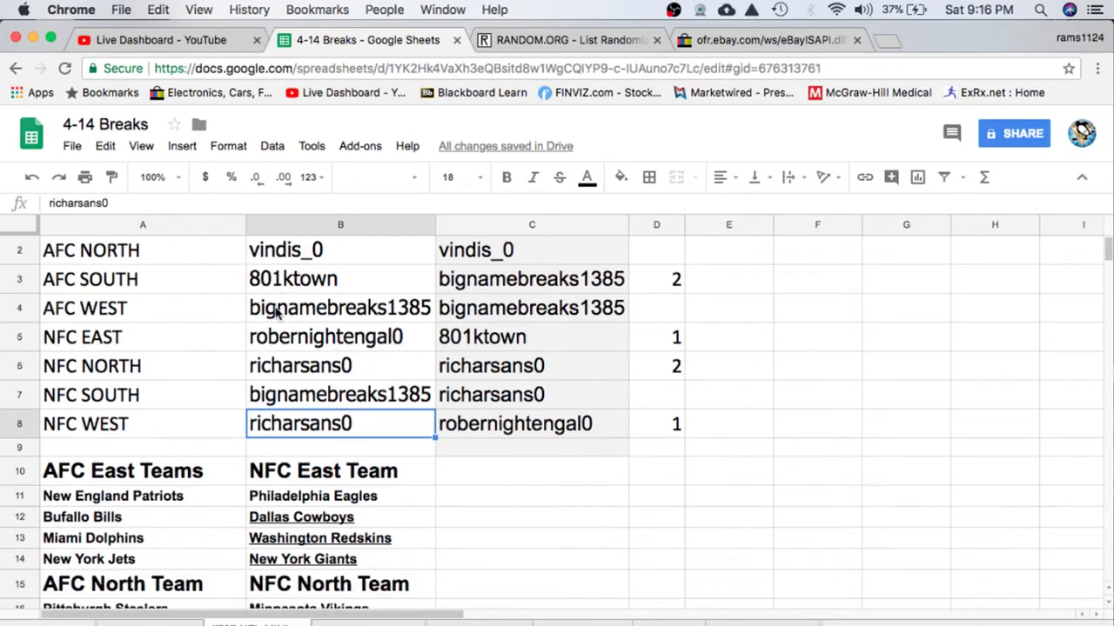
# Step: Scroll through the division and team table, then bring OBS to the front
pyautogui.scroll(-2, 232, 405)
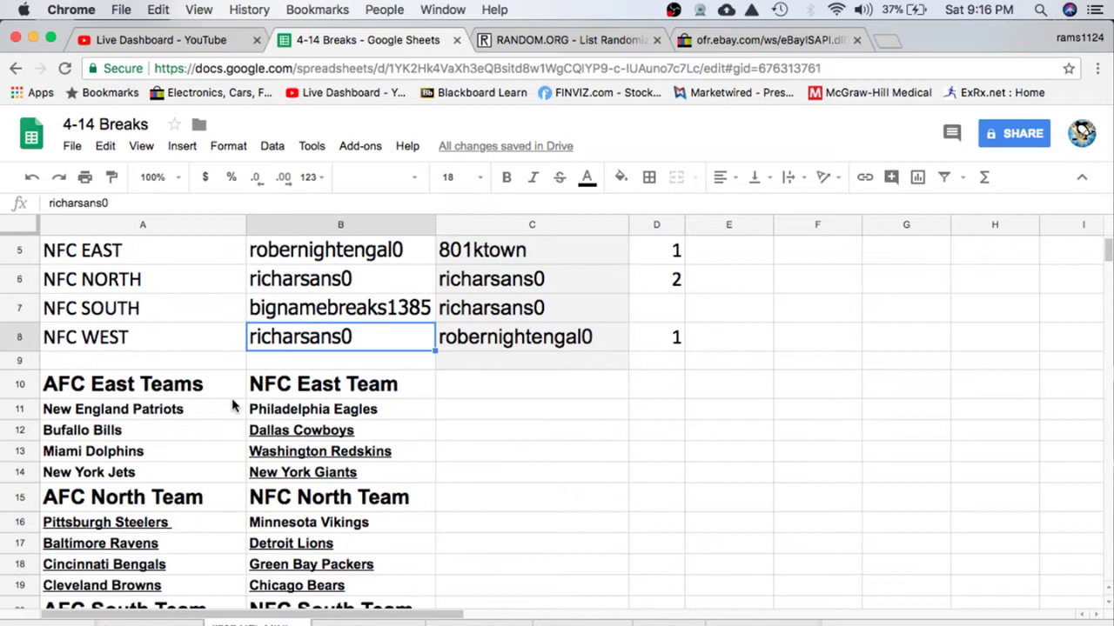
pyautogui.scroll(-2, 233, 404)
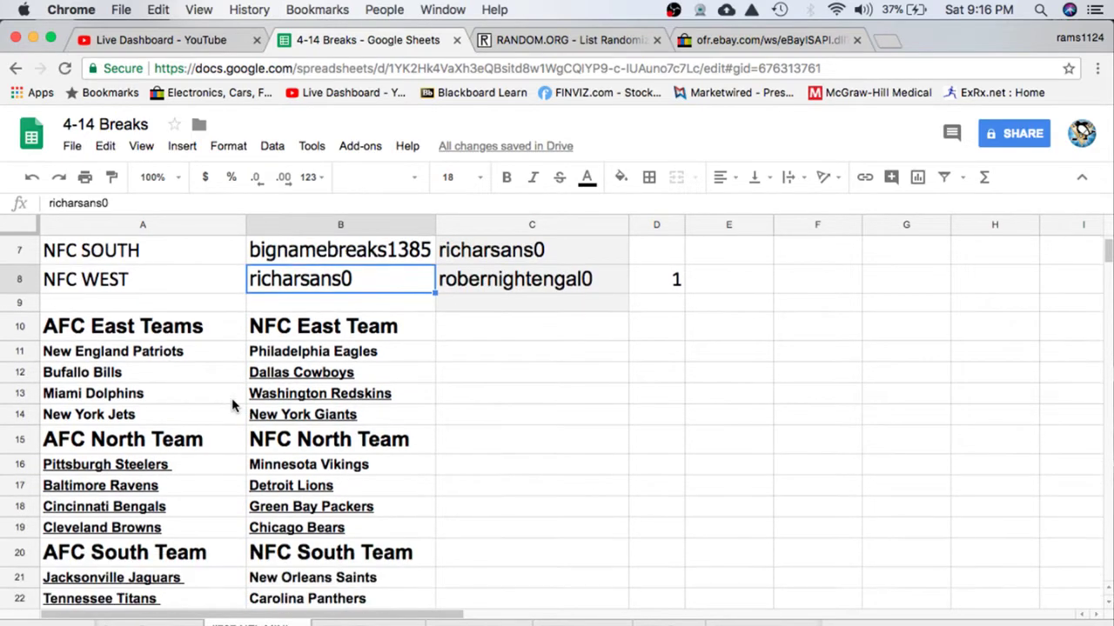
pyautogui.scroll(-7, 232, 405)
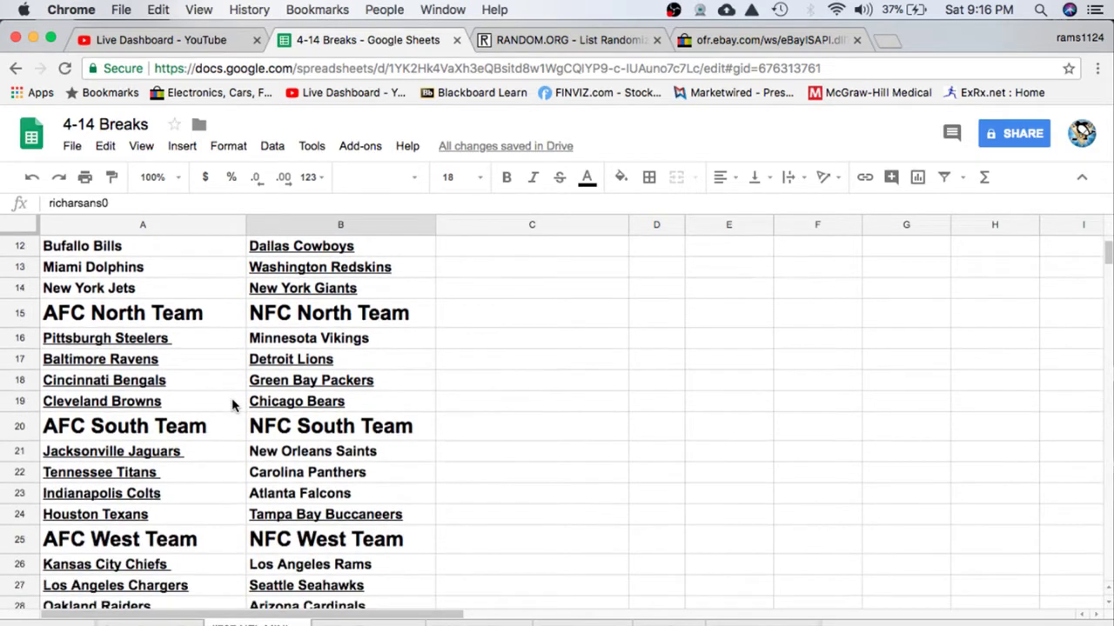
pyautogui.scroll(-2, 233, 405)
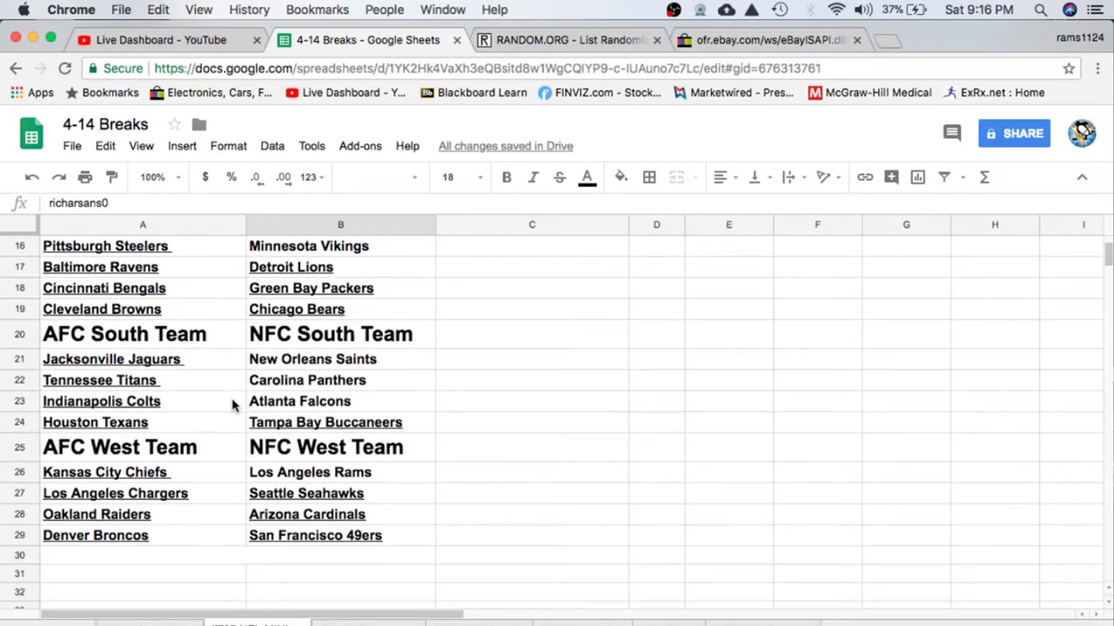
pyautogui.scroll(8, 232, 404)
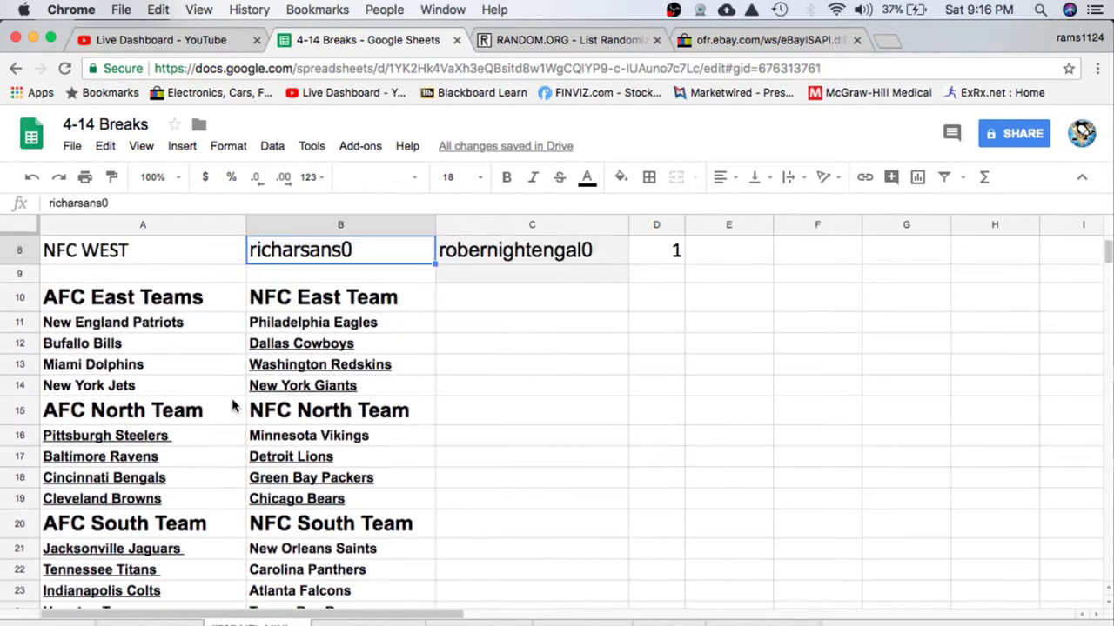
pyautogui.scroll(-3, 232, 405)
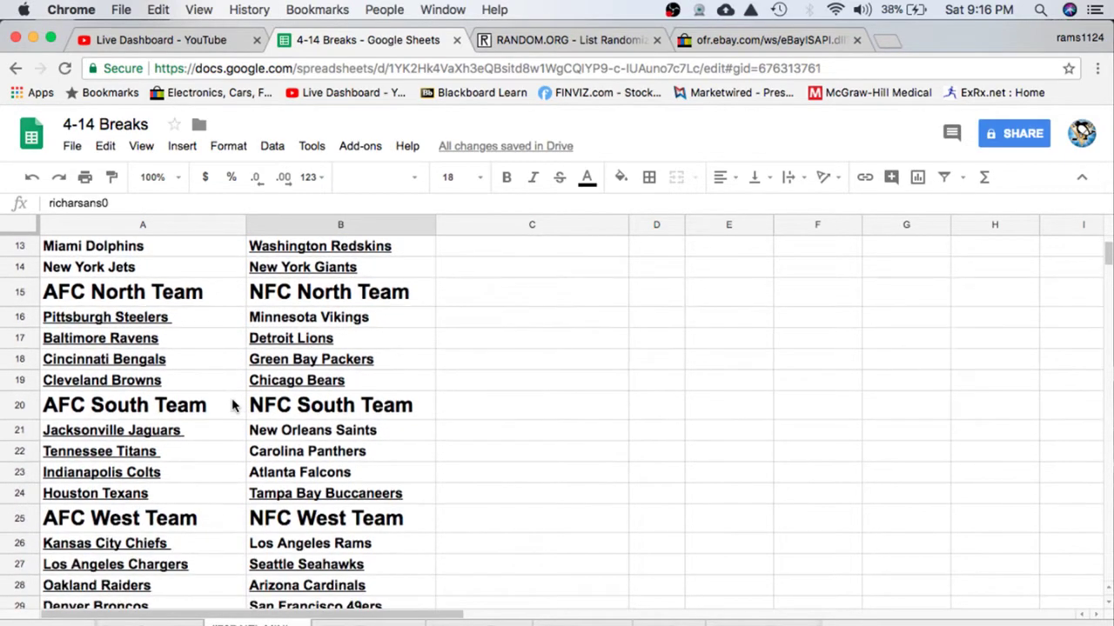
pyautogui.scroll(5, 233, 405)
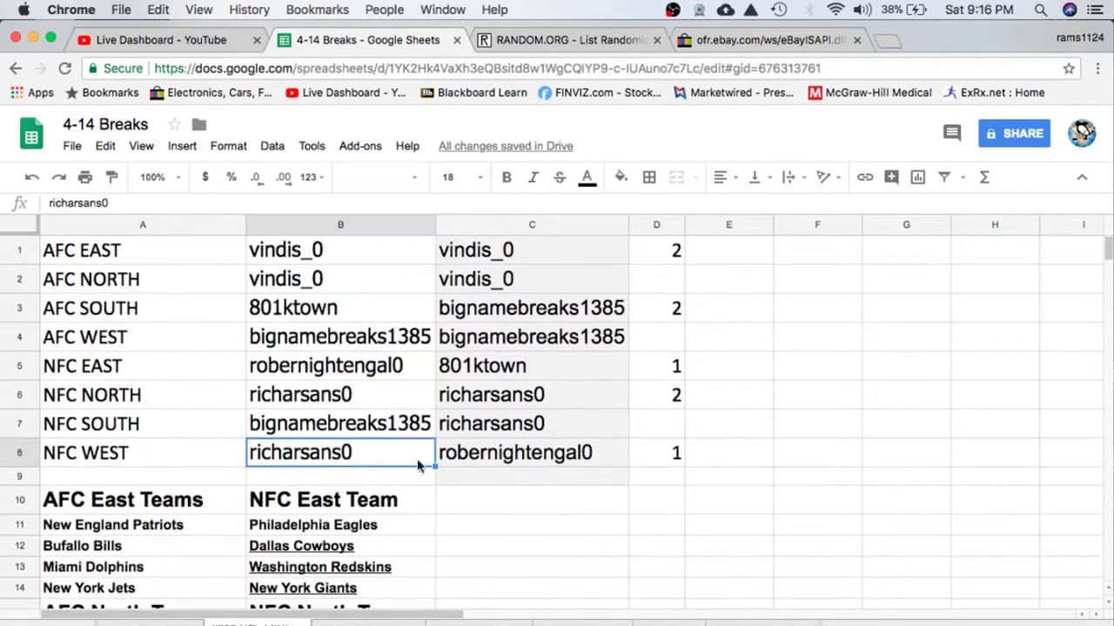
pyautogui.press('super+Tab')
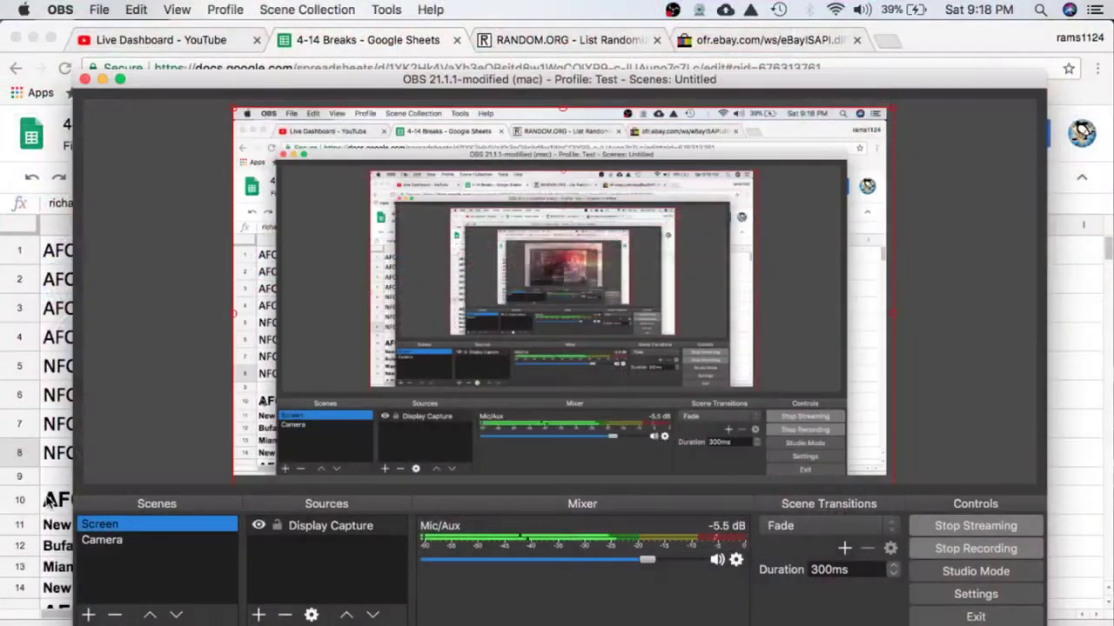
# Step: Back in the break sheet, make the AFC West buyer's name in B4 bold
pyautogui.press('super+Tab')
pyautogui.scroll(-2, 137, 467)
pyautogui.scroll(-5, 136, 467)
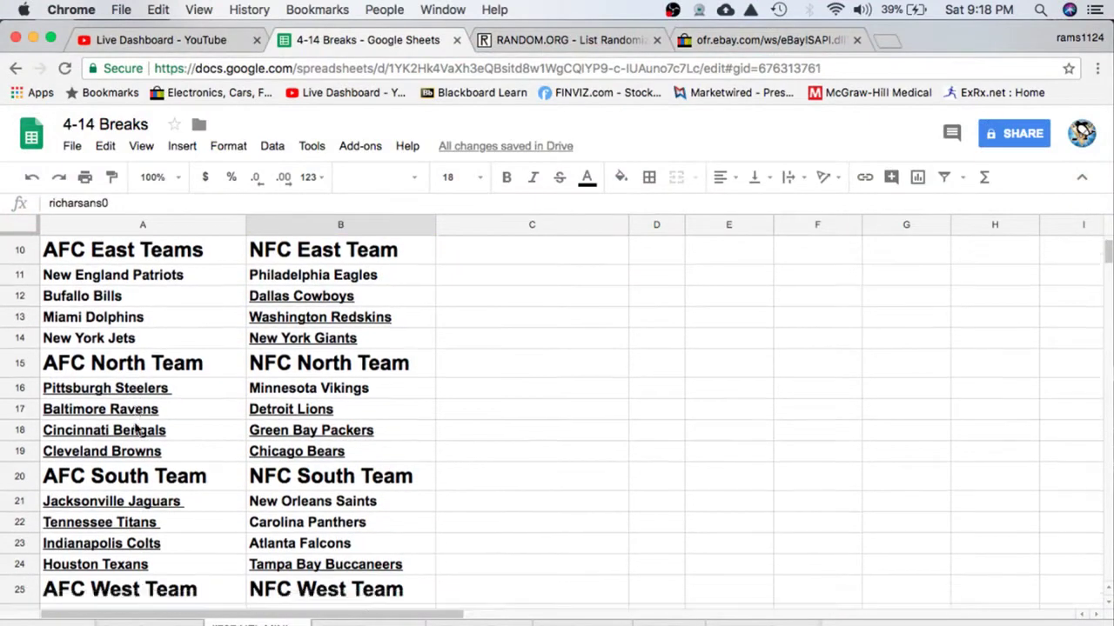
pyautogui.click(113, 503)
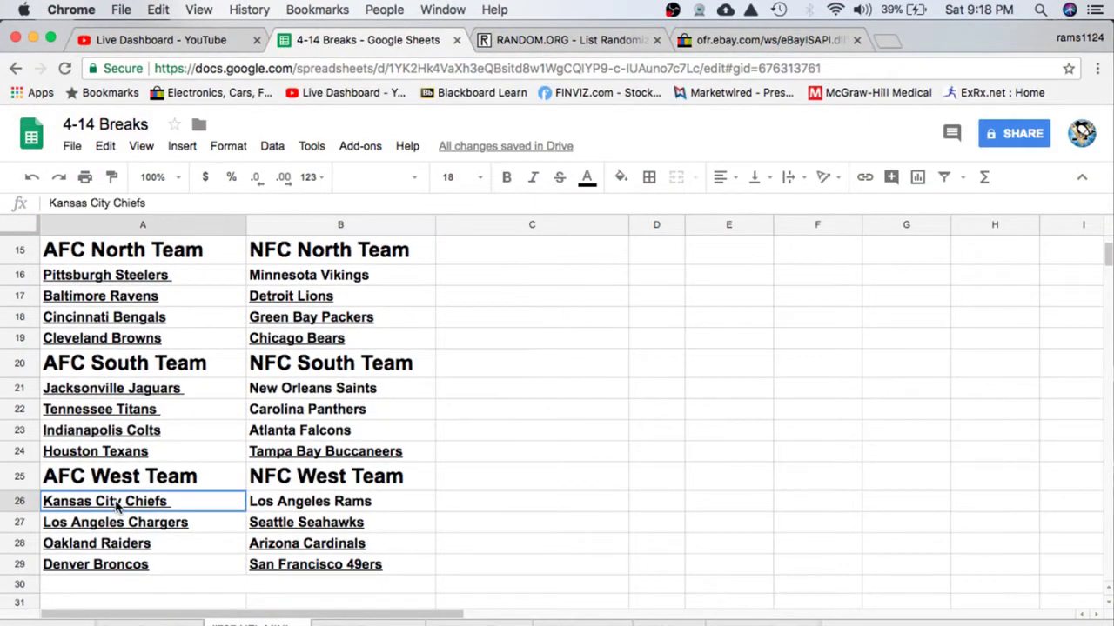
pyautogui.scroll(5, 148, 478)
pyautogui.scroll(2, 148, 478)
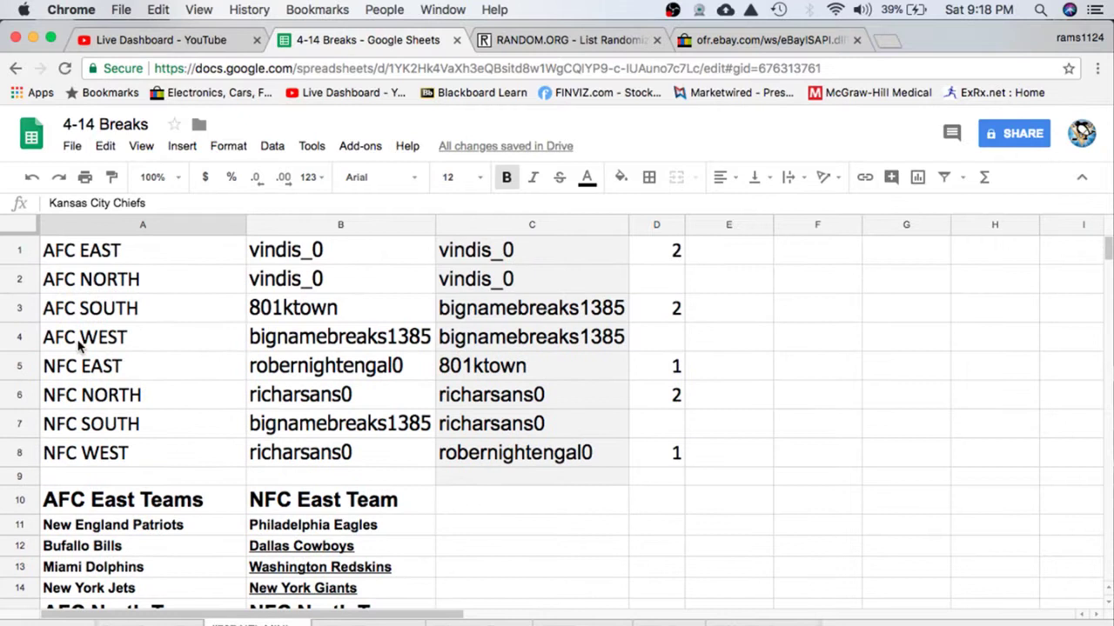
pyautogui.click(306, 340)
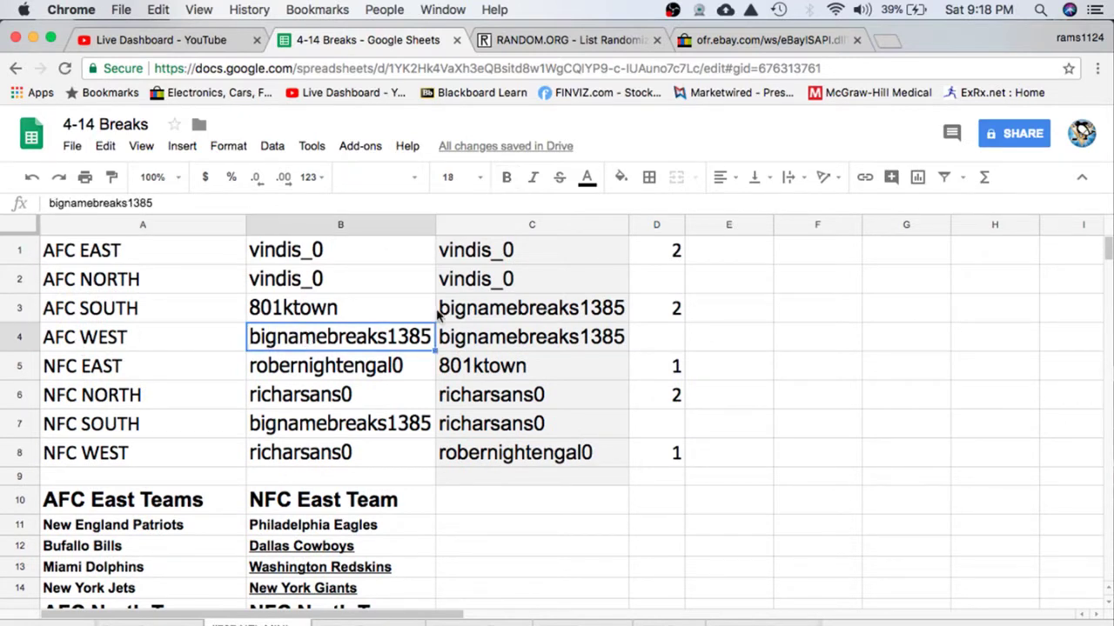
pyautogui.click(506, 178)
# Step: Copy the eight buyer names in C1:C8
pyautogui.moveTo(467, 252); pyautogui.dragTo(490, 465)
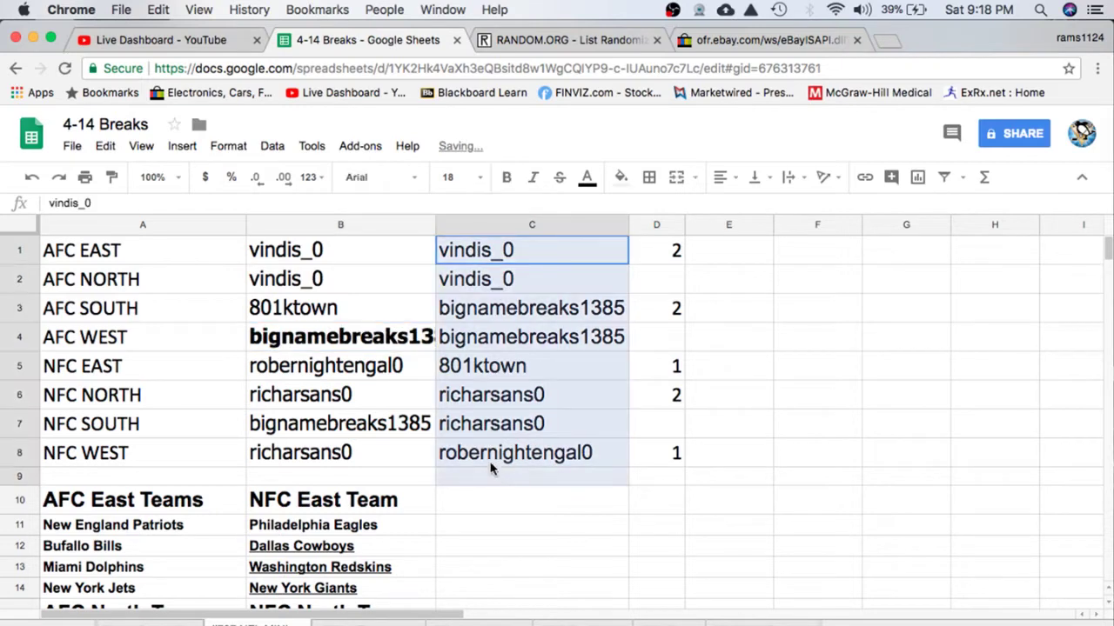
pyautogui.press('super+c')
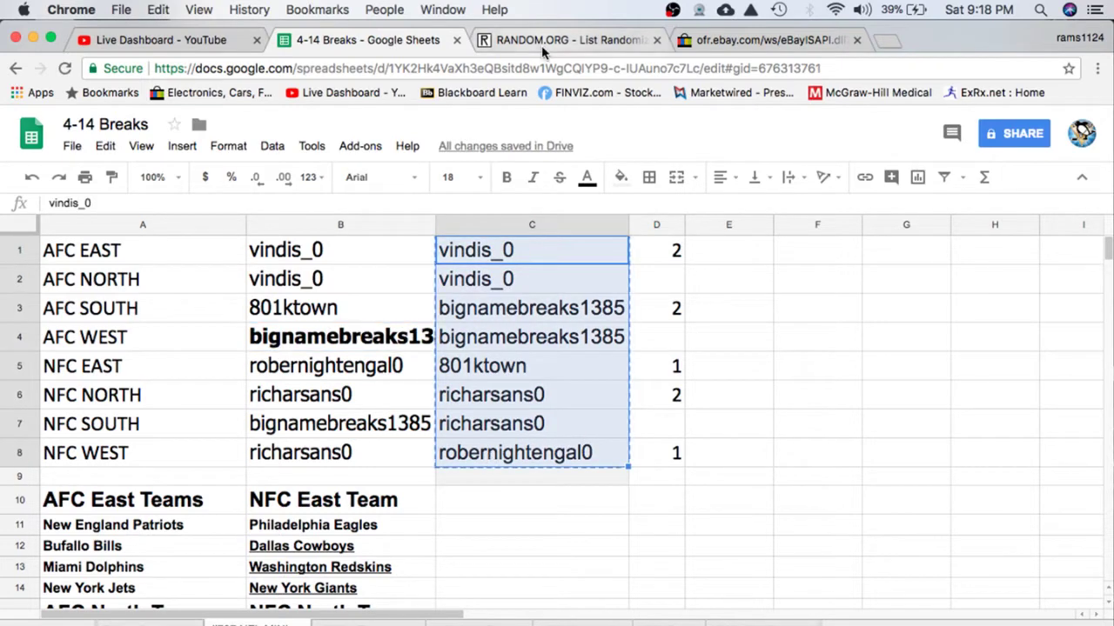
pyautogui.click(539, 41)
# Step: Reload the List Randomizer and paste the column C buyer names into it
pyautogui.click(585, 68)
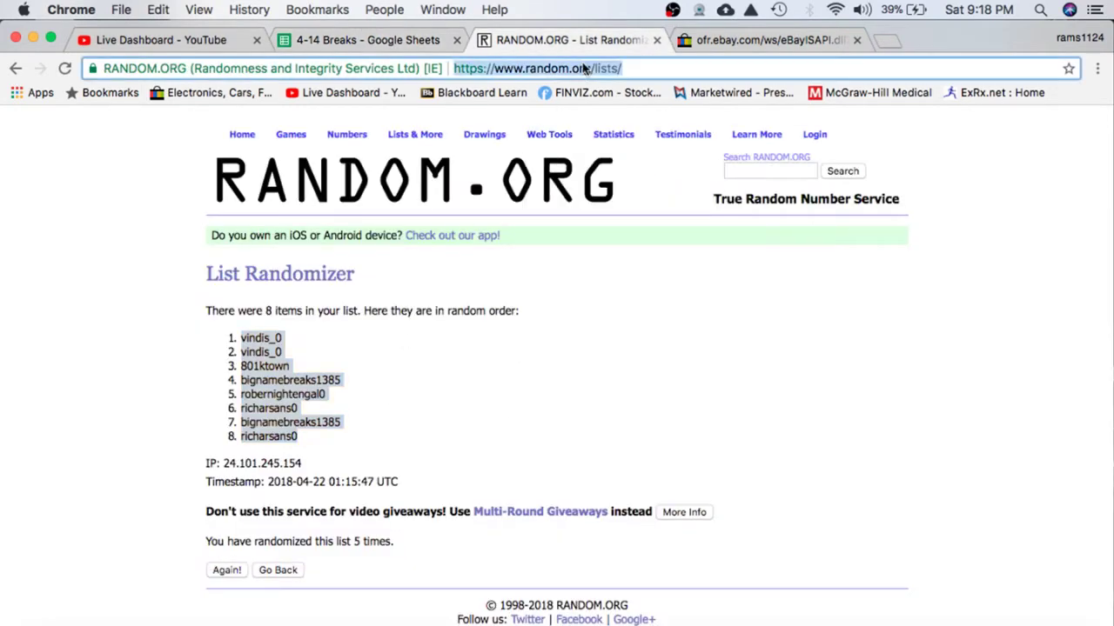
pyautogui.press('Return')
pyautogui.click(328, 475)
pyautogui.press('super+v')
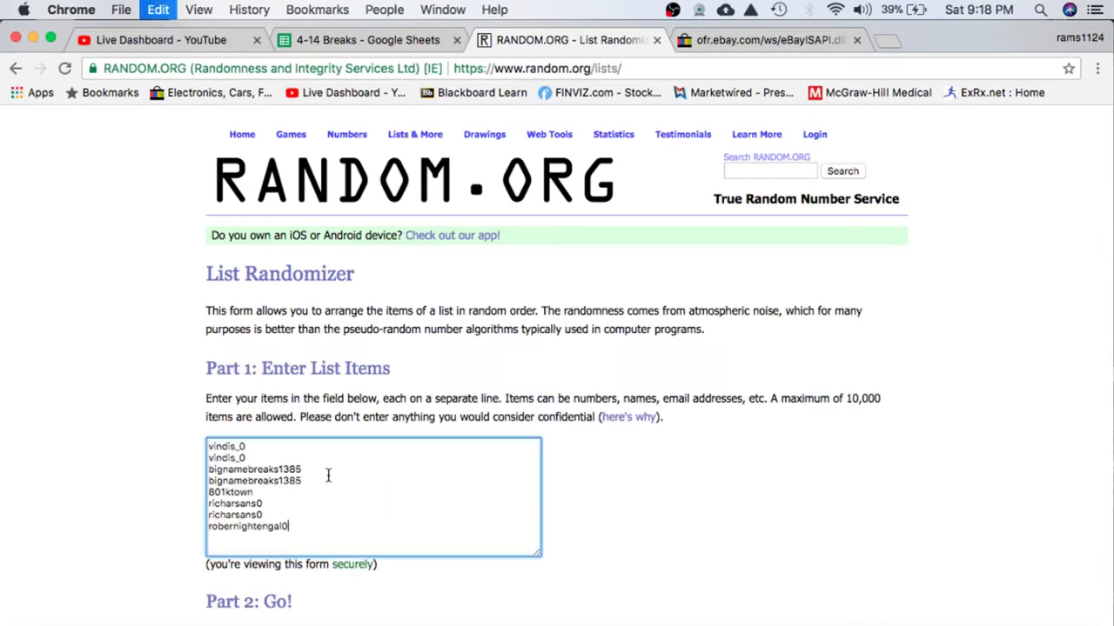
pyautogui.press('super+Tab')
pyautogui.press('super+Tab')
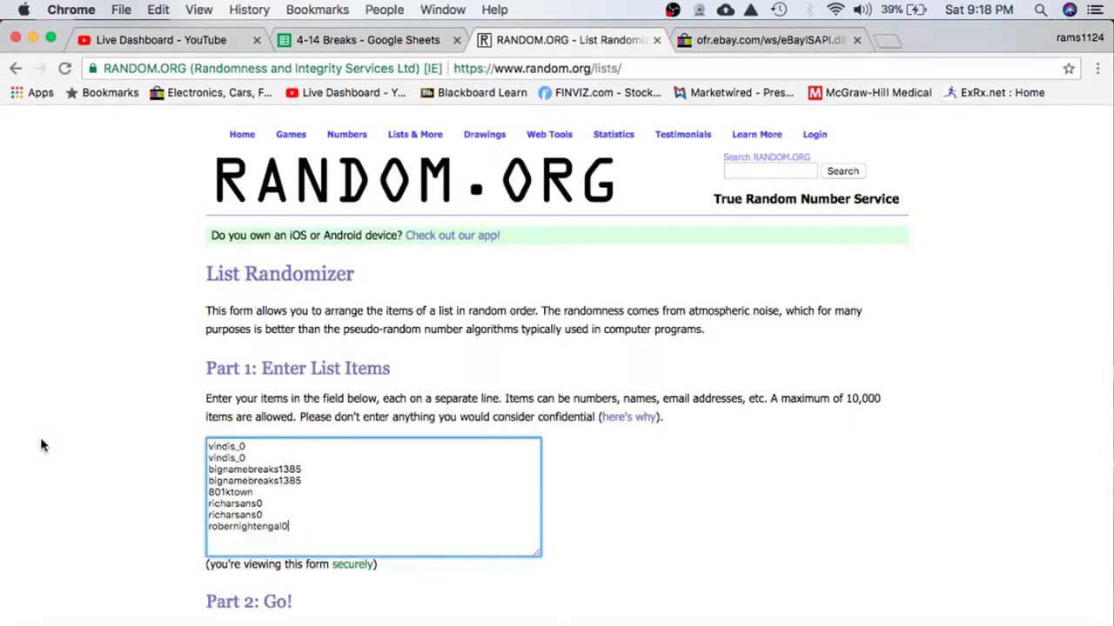
pyautogui.scroll(-3, 218, 557)
pyautogui.click(236, 541)
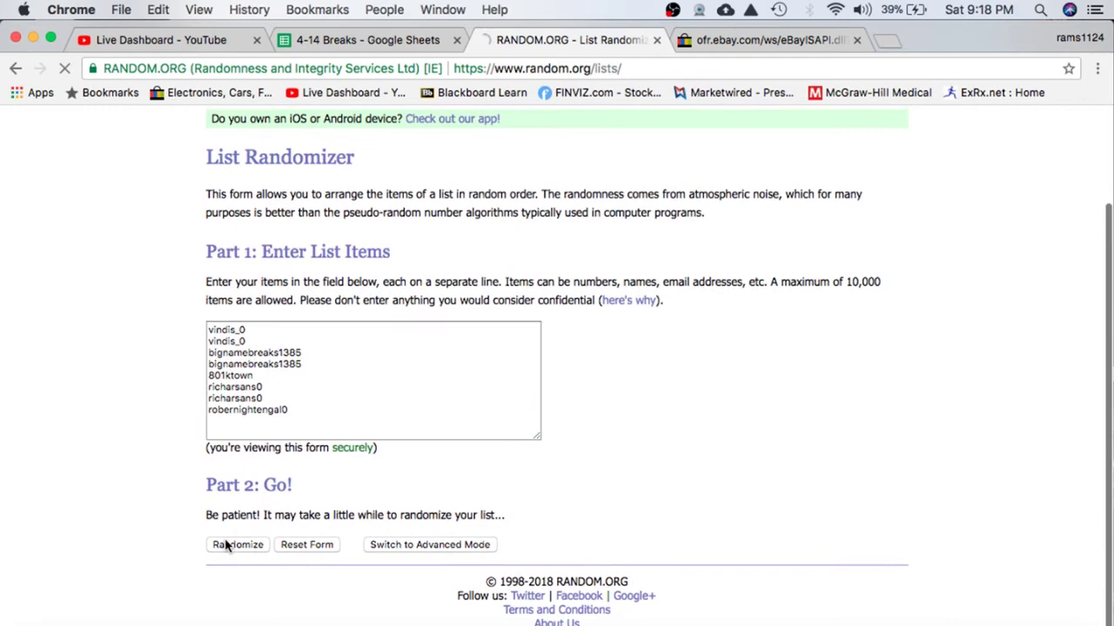
pyautogui.click(223, 539)
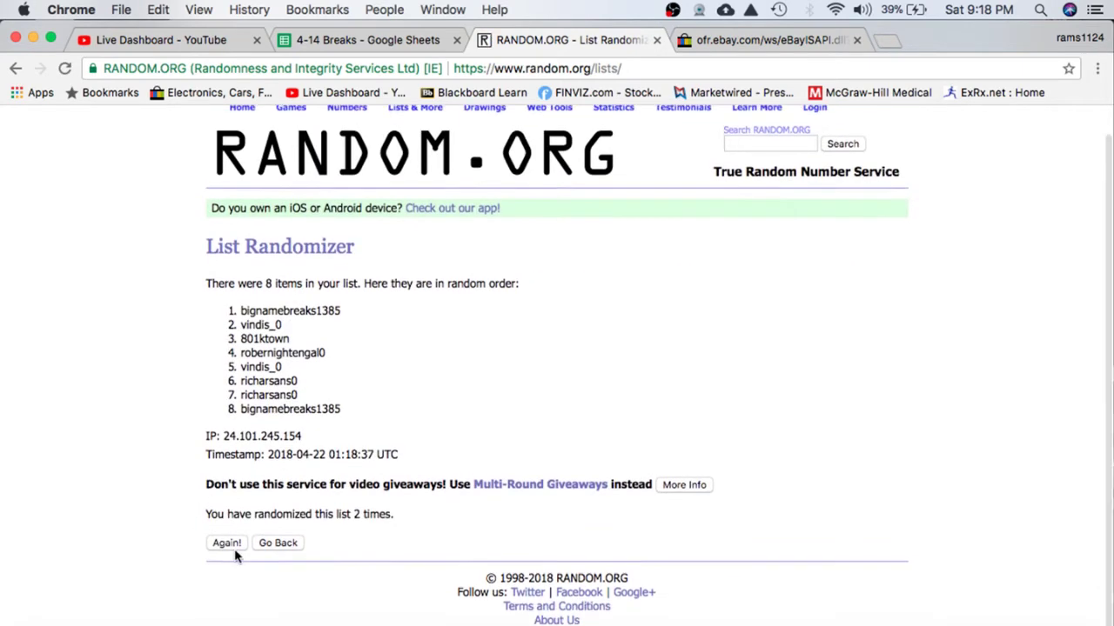
pyautogui.click(228, 534)
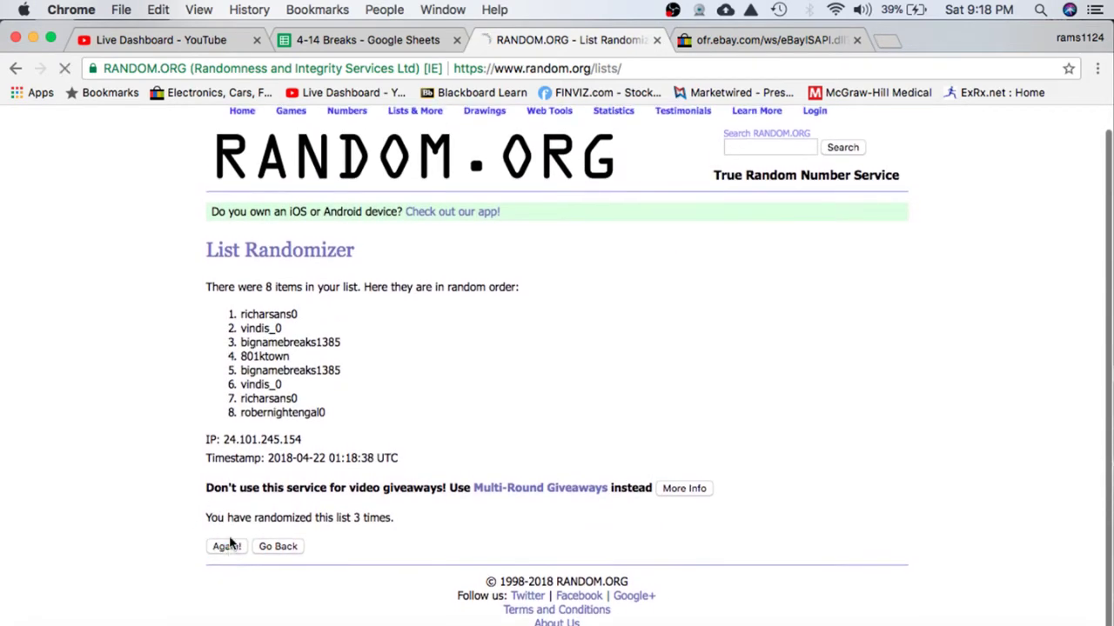
pyautogui.click(226, 532)
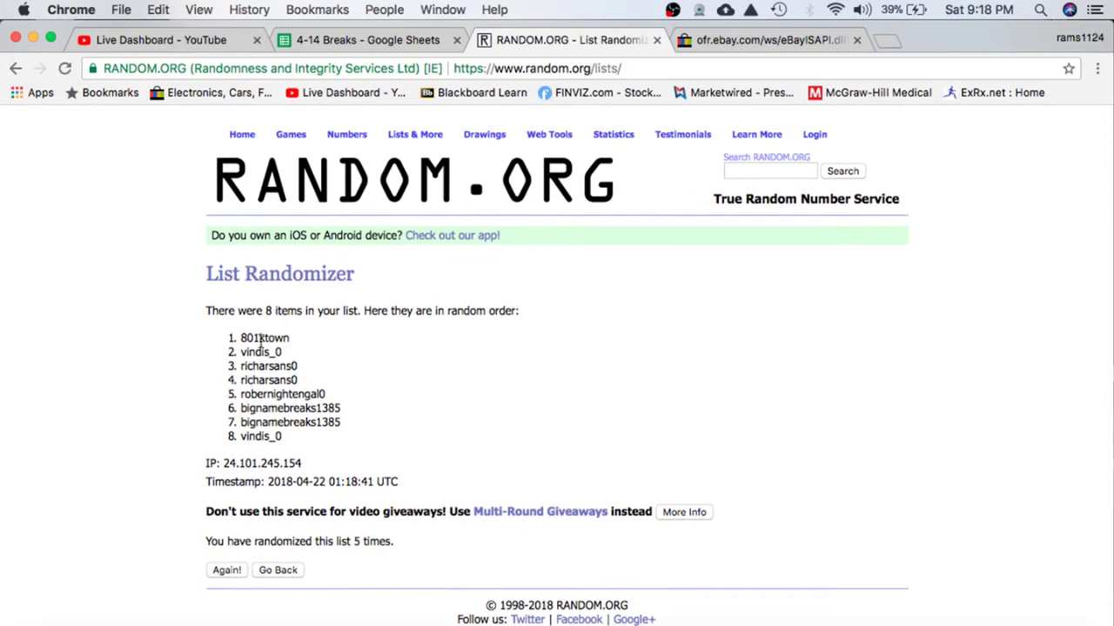
pyautogui.doubleClick(260, 340)
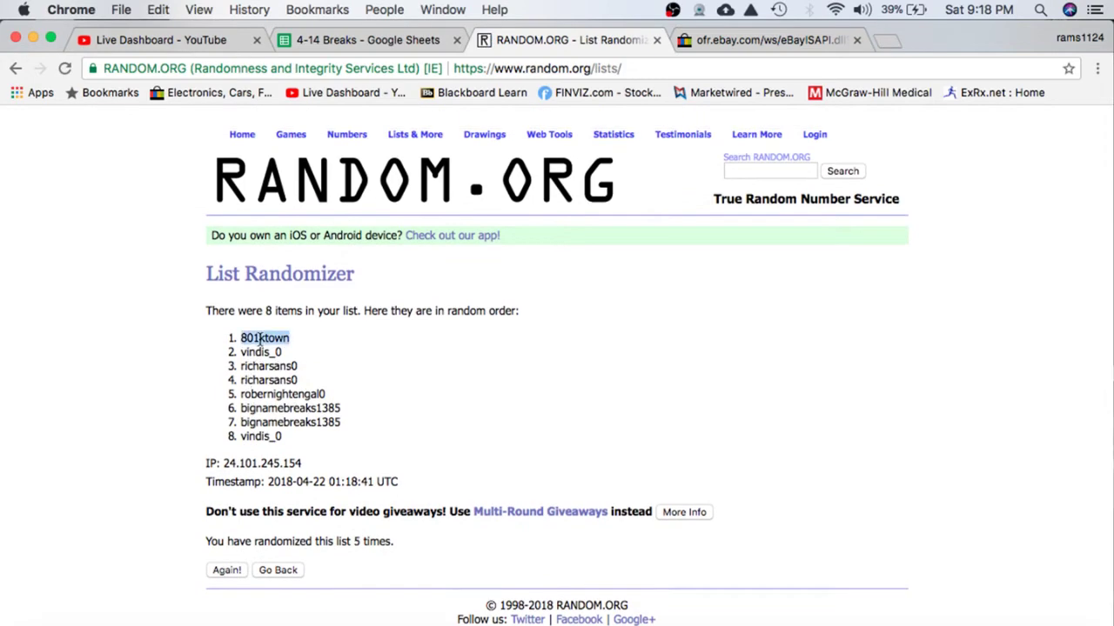
pyautogui.click(365, 39)
# Step: On the bonus winners tab, paste 801ktown into C7 as values only
pyautogui.click(213, 623)
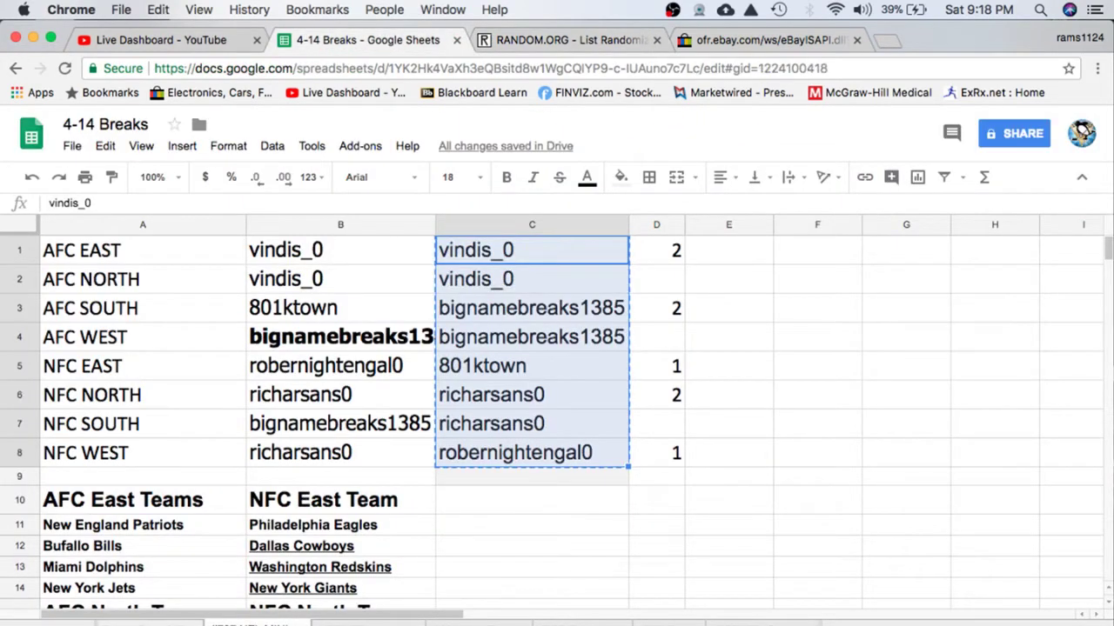
pyautogui.click(453, 419)
pyautogui.press('super+v')
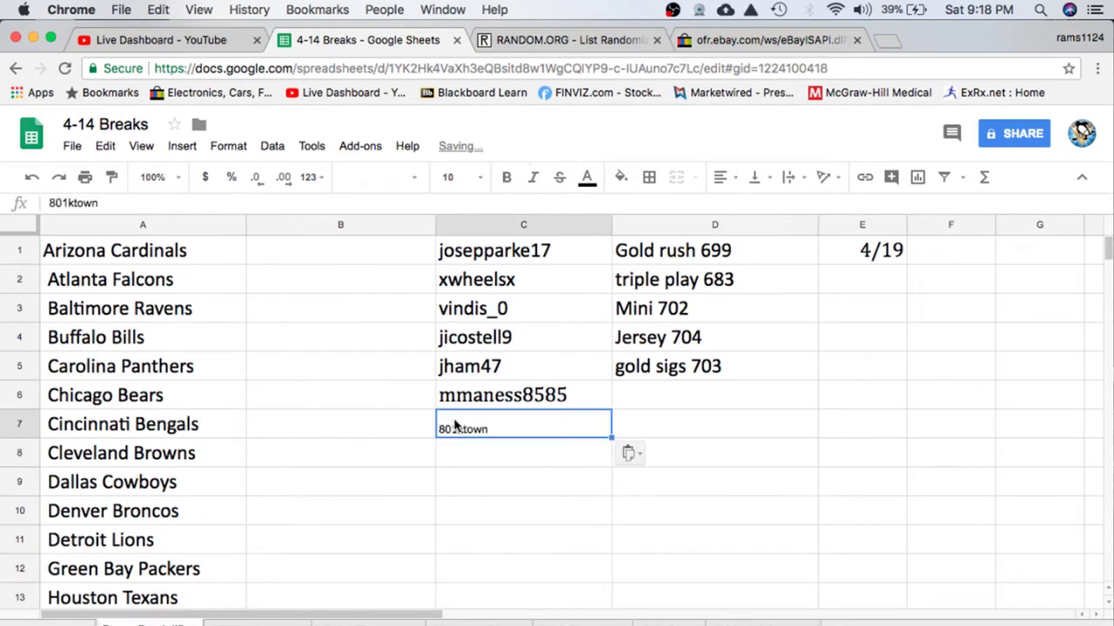
pyautogui.click(628, 452)
pyautogui.click(644, 482)
# Step: Enter 'mini 707' as the prize in D7
pyautogui.click(683, 419)
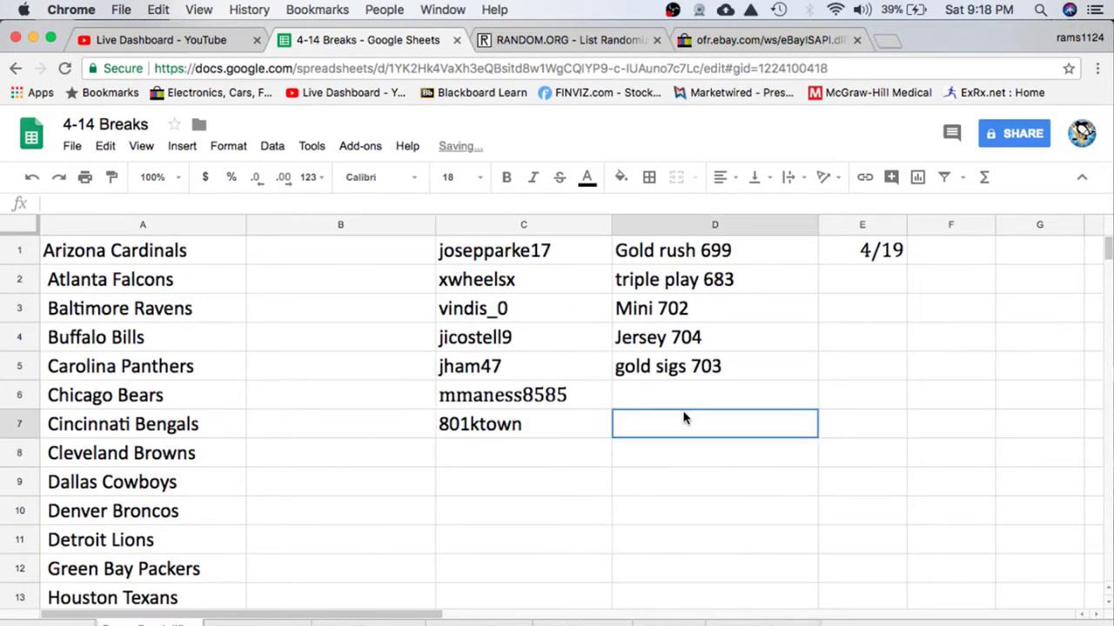
pyautogui.write('Brea')
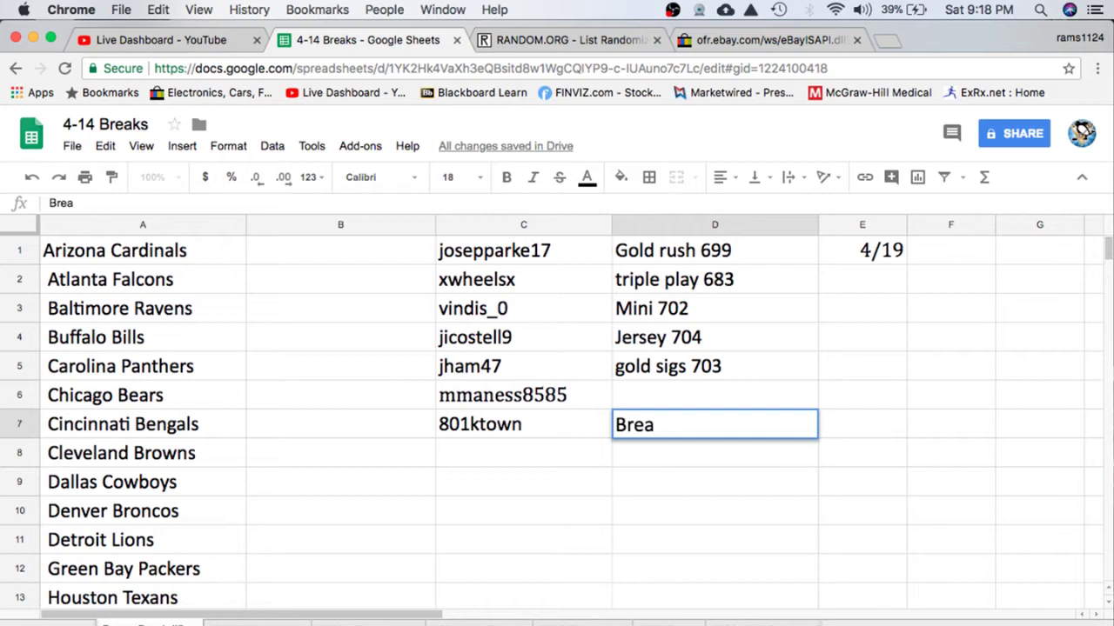
pyautogui.write('k')
pyautogui.press('BackSpace')
pyautogui.press('BackSpace')
pyautogui.press('BackSpace')
pyautogui.press('BackSpace')
pyautogui.press('BackSpace')
pyautogui.write('mini ')
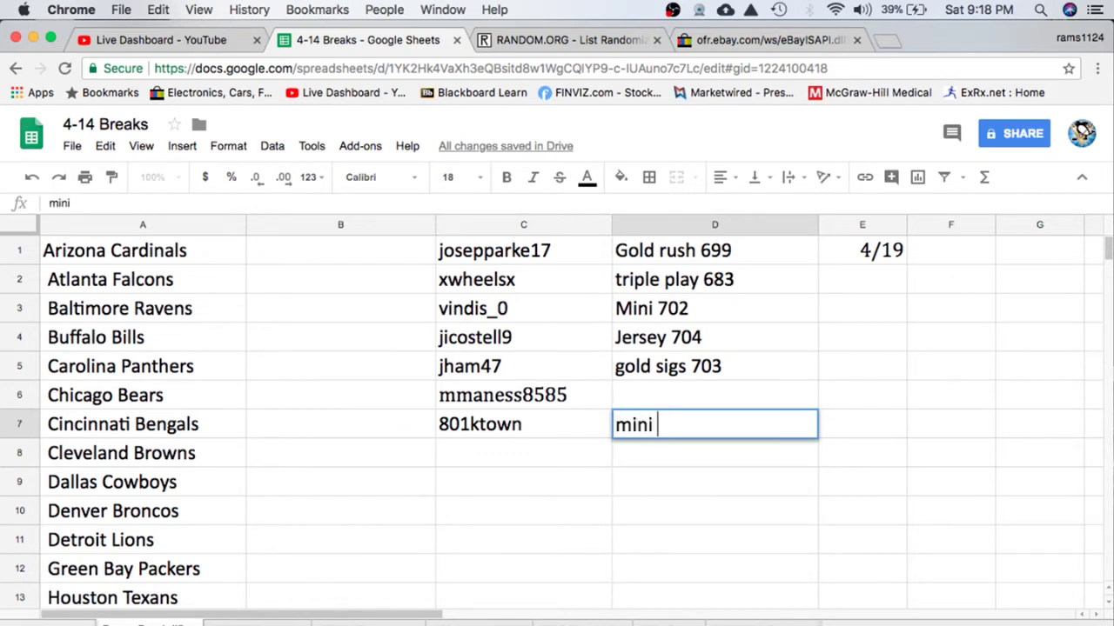
pyautogui.write('797')
pyautogui.press('BackSpace')
pyautogui.write('07')
pyautogui.click(899, 619)
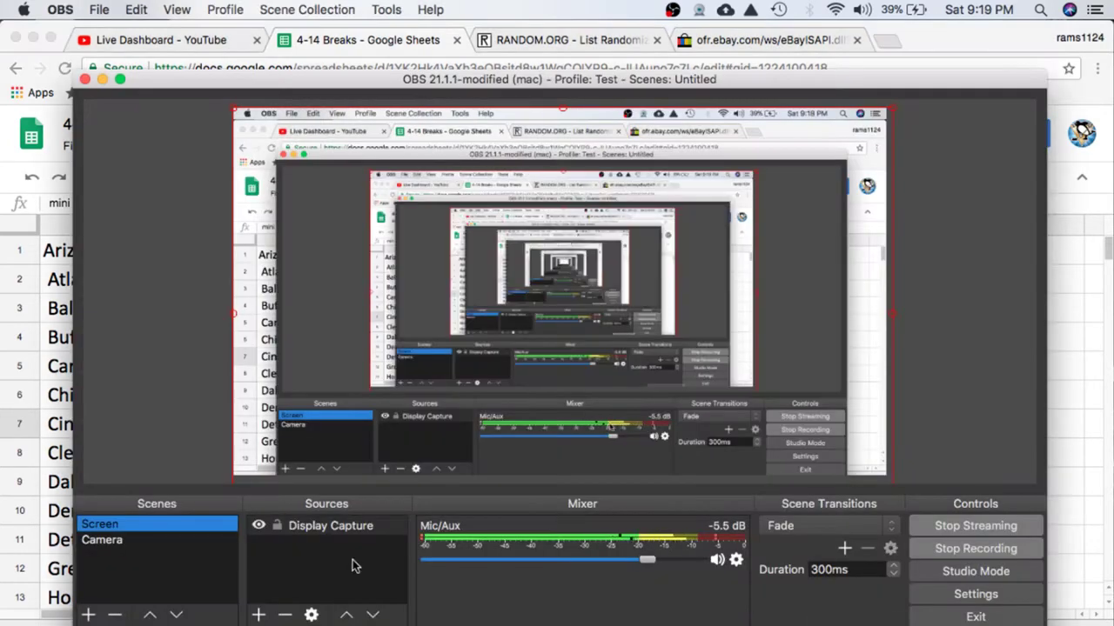